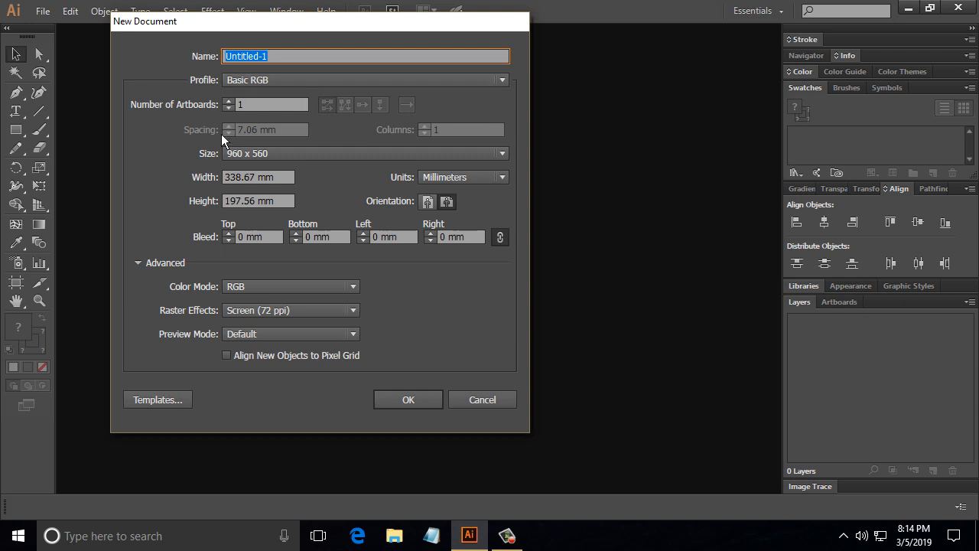
Create a new document sized 1280 x 800 with raster effects at High (300 ppi)
click(270, 157)
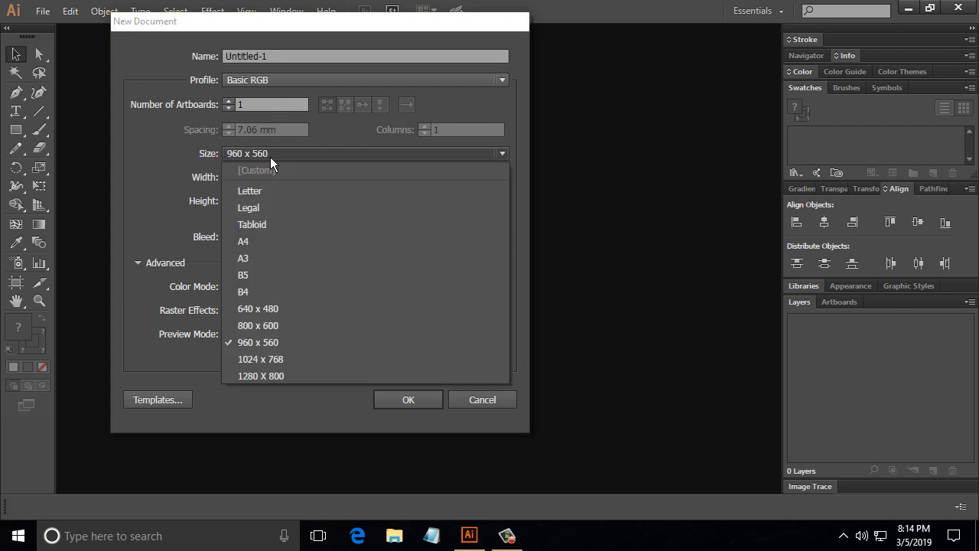
click(284, 378)
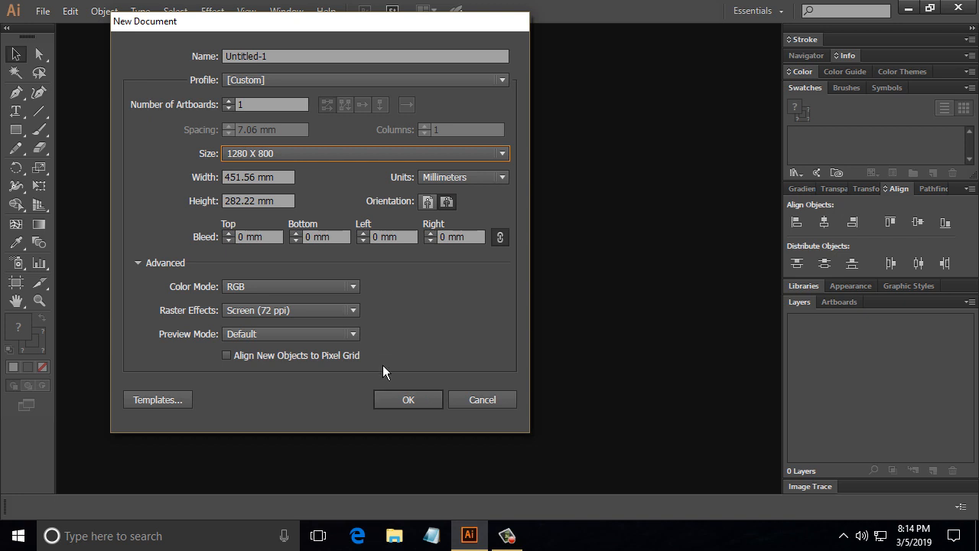
click(336, 310)
click(348, 332)
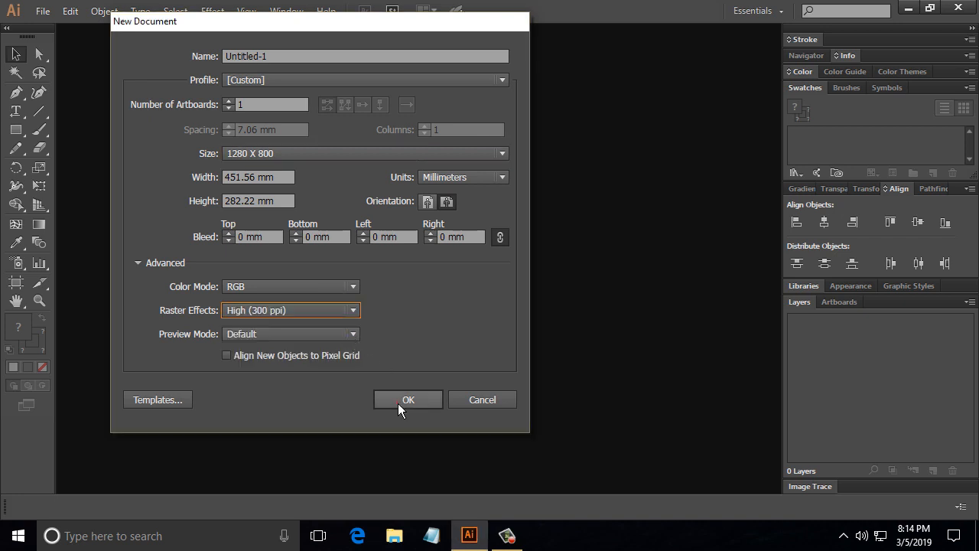
click(400, 403)
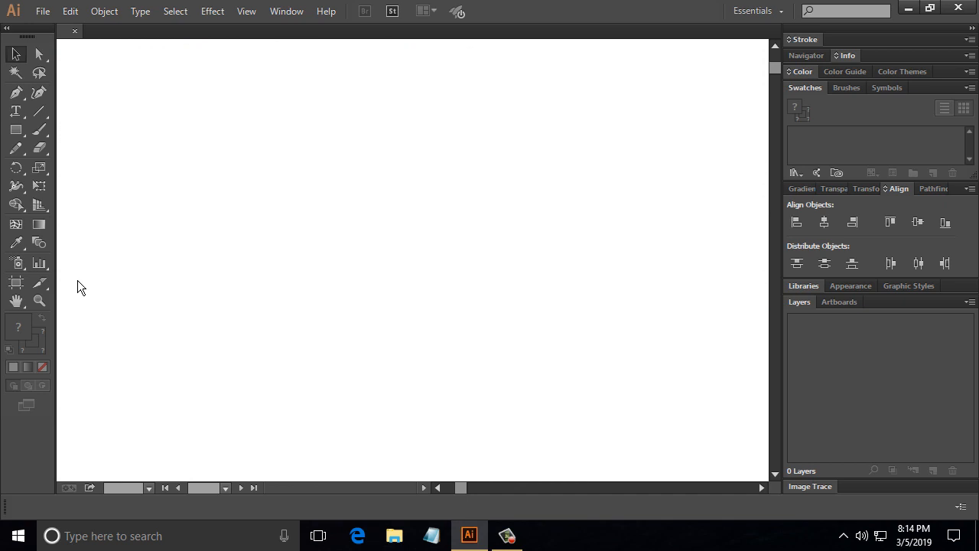
Draw an upright rounded rectangle about 146 mm wide and 176 mm high near the middle of the artboard
click(17, 131)
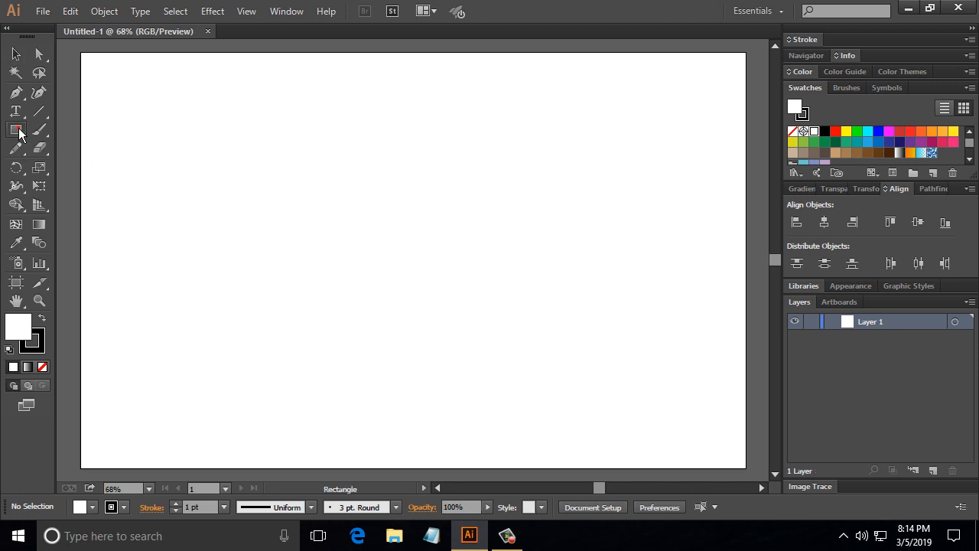
drag(19, 134, 72, 146)
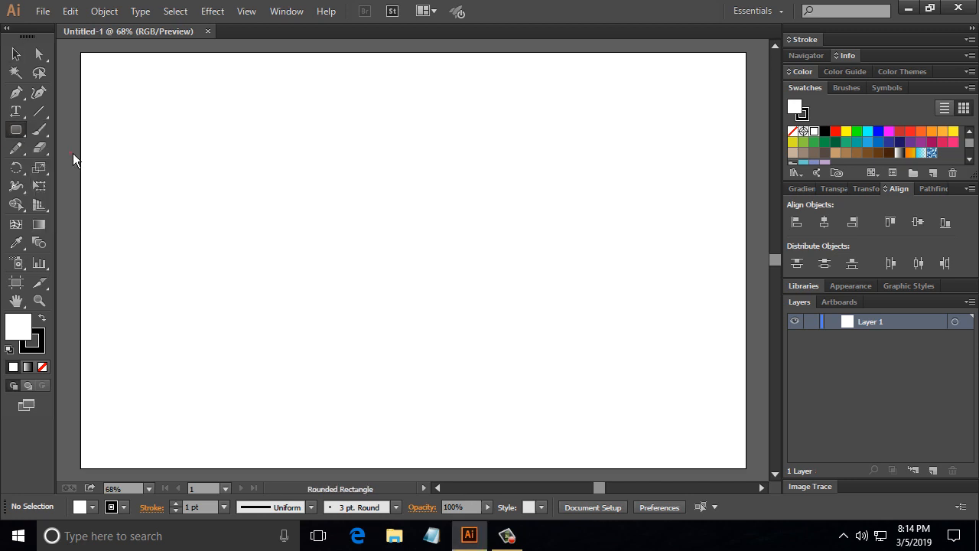
drag(529, 122, 315, 382)
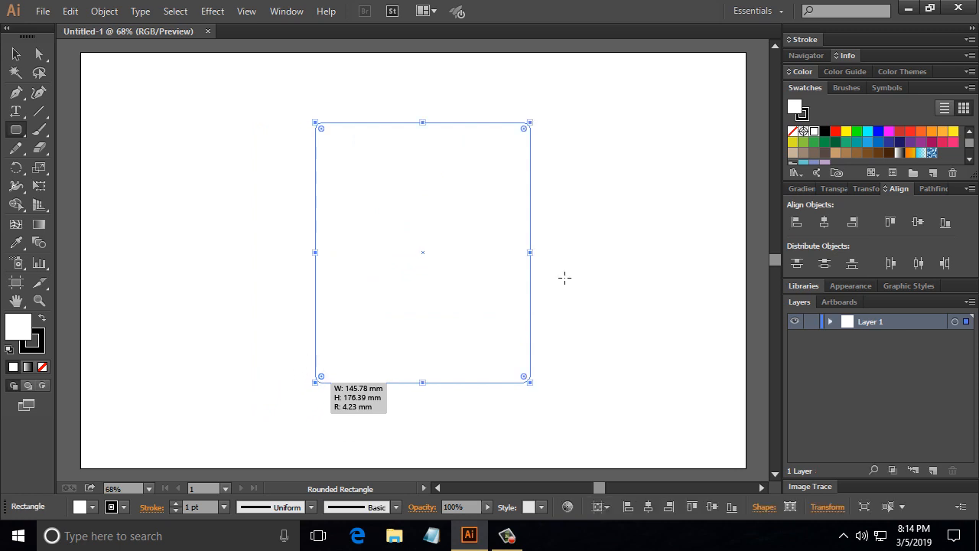
Set the rounded rectangle's stroke weight to 6 pt
click(809, 40)
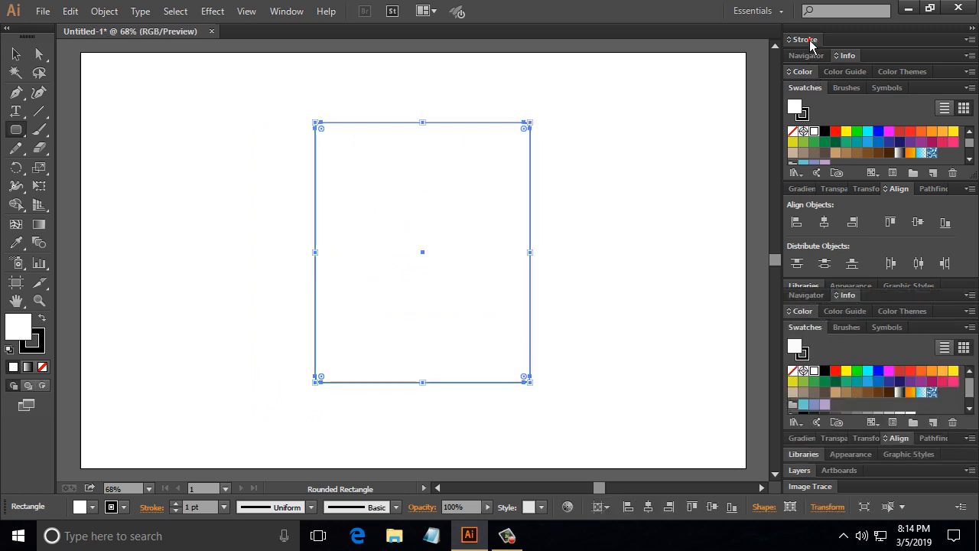
click(893, 59)
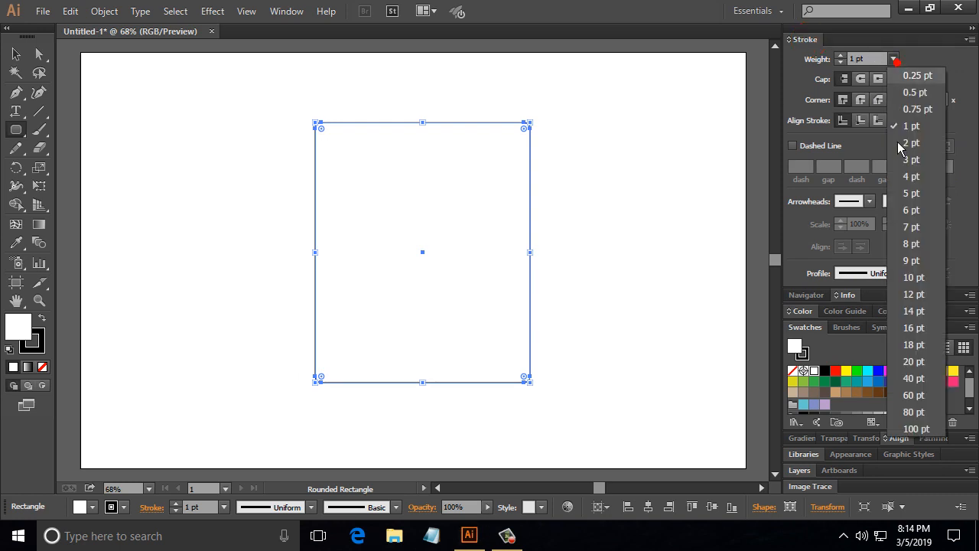
click(912, 211)
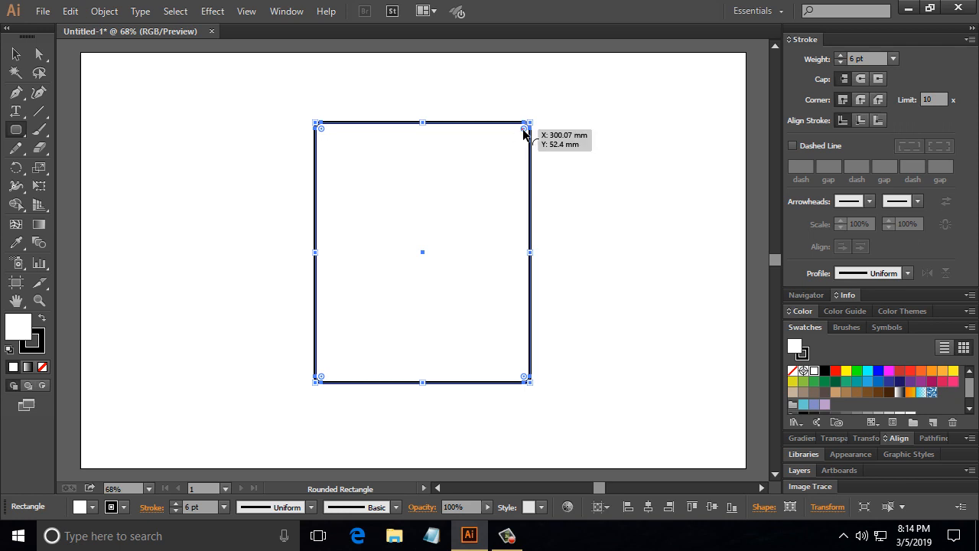
Increase the rectangle's corner rounding slightly and give its stroke a round cap and round join
drag(523, 131, 522, 138)
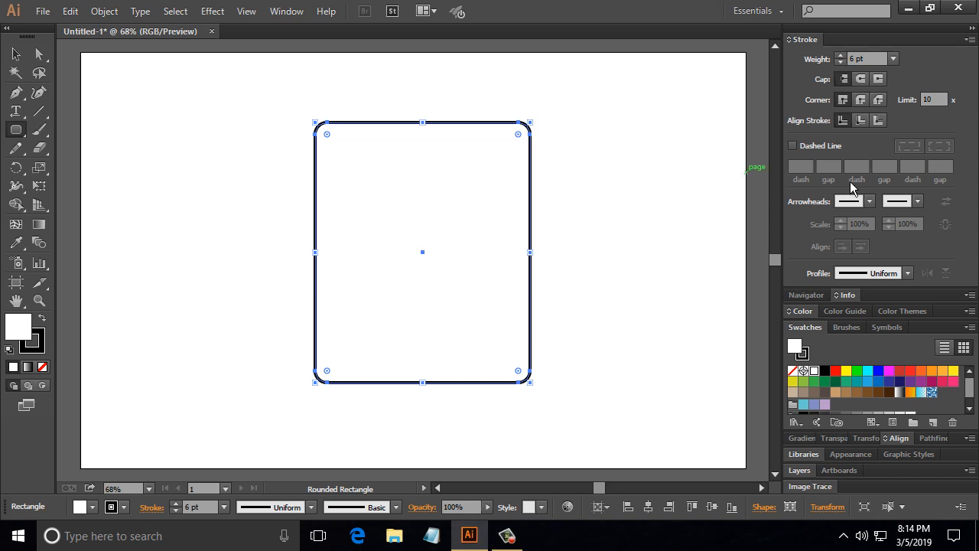
click(859, 80)
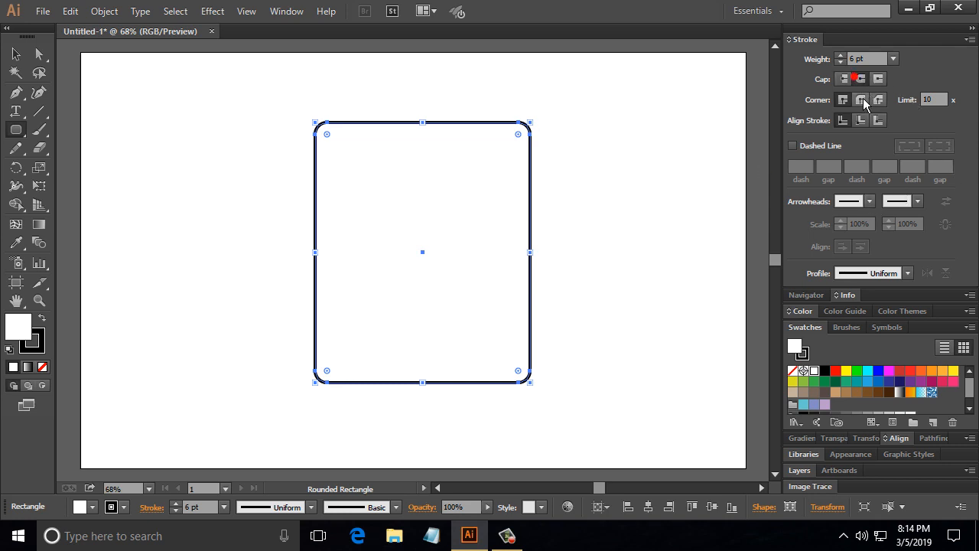
click(860, 99)
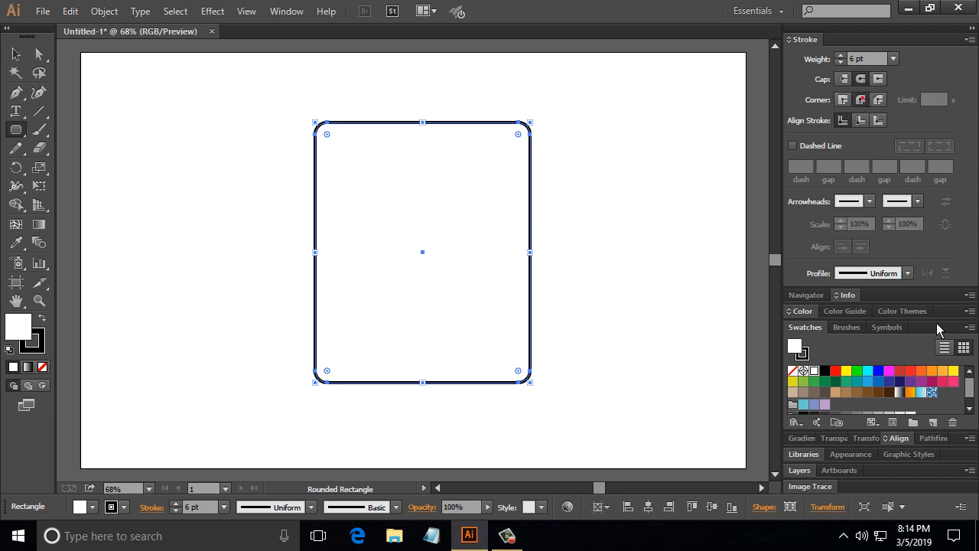
Centre the rounded rectangle horizontally and vertically on the artboard
click(896, 438)
click(823, 377)
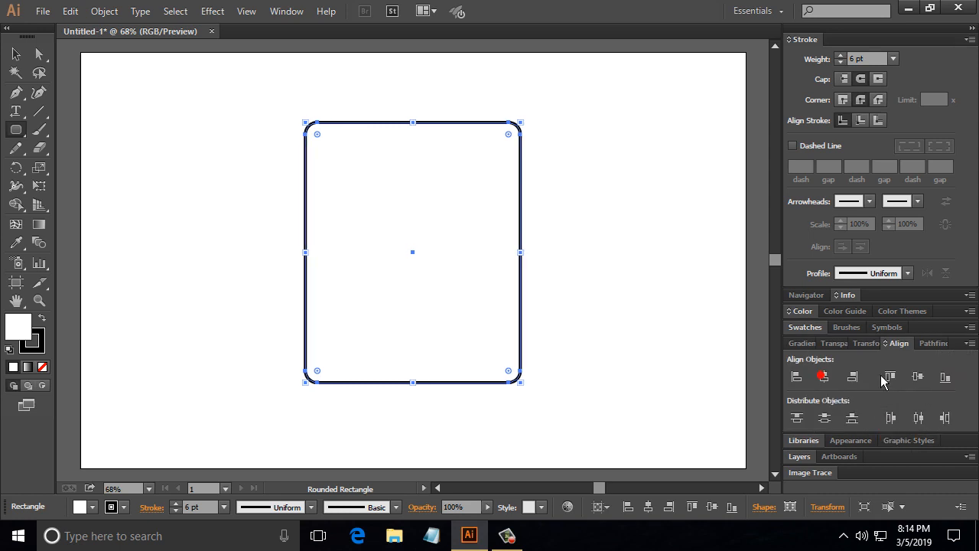
click(917, 377)
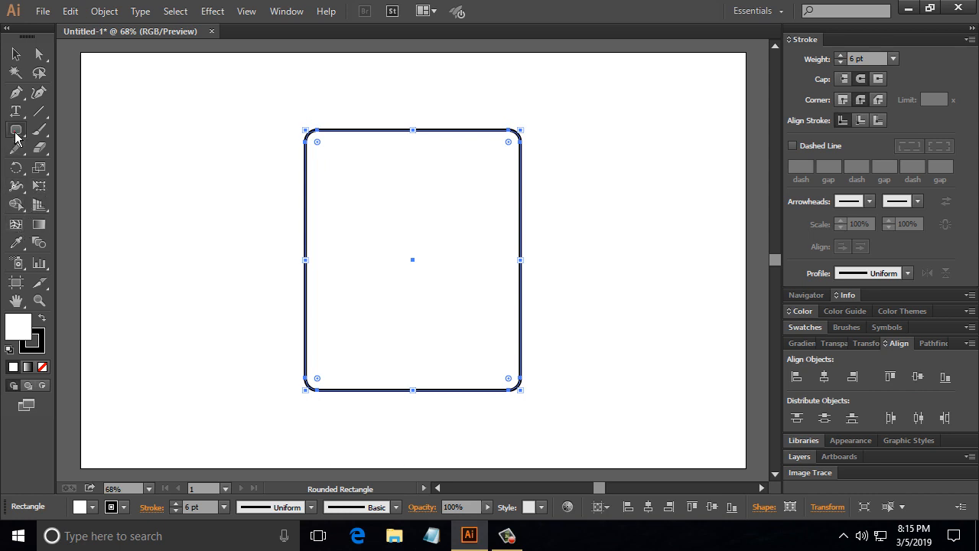
Draw a sharp-cornered screen rectangle about 120 by 142 mm inside the rounded body and centre it horizontally on the artboard
drag(15, 136, 54, 130)
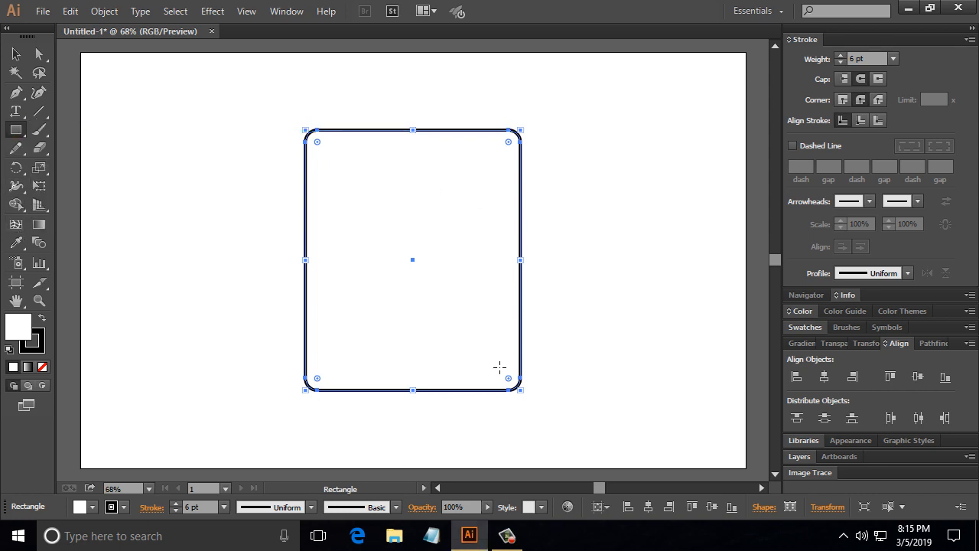
drag(502, 362, 324, 153)
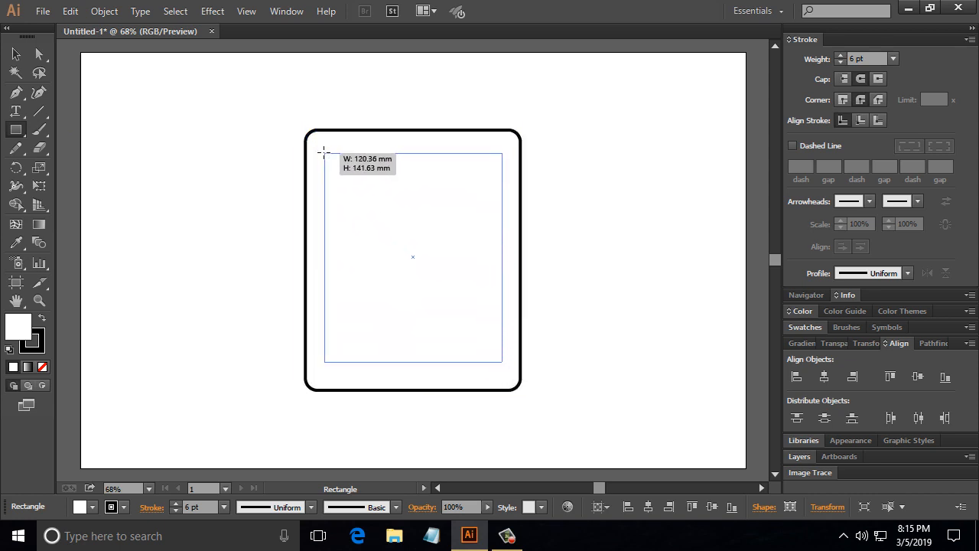
drag(324, 153, 323, 153)
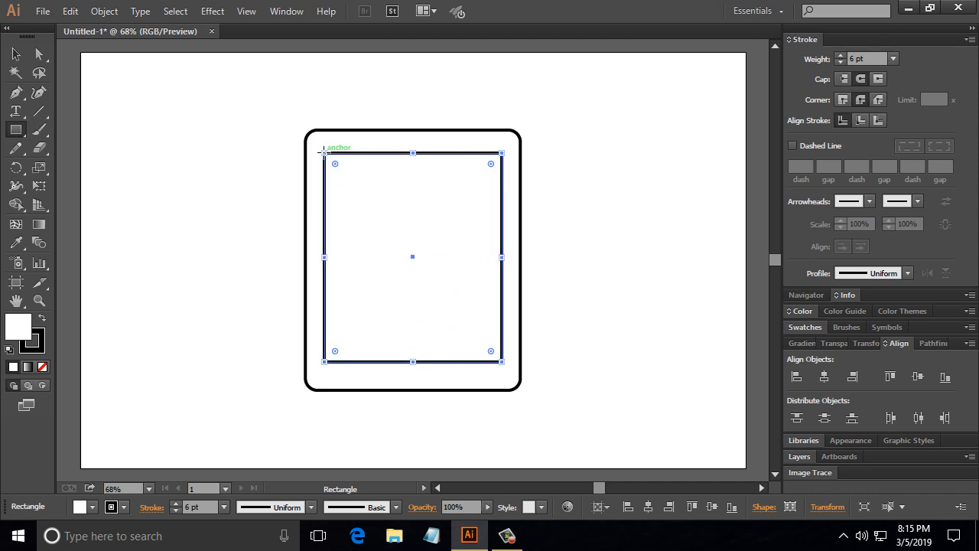
click(824, 377)
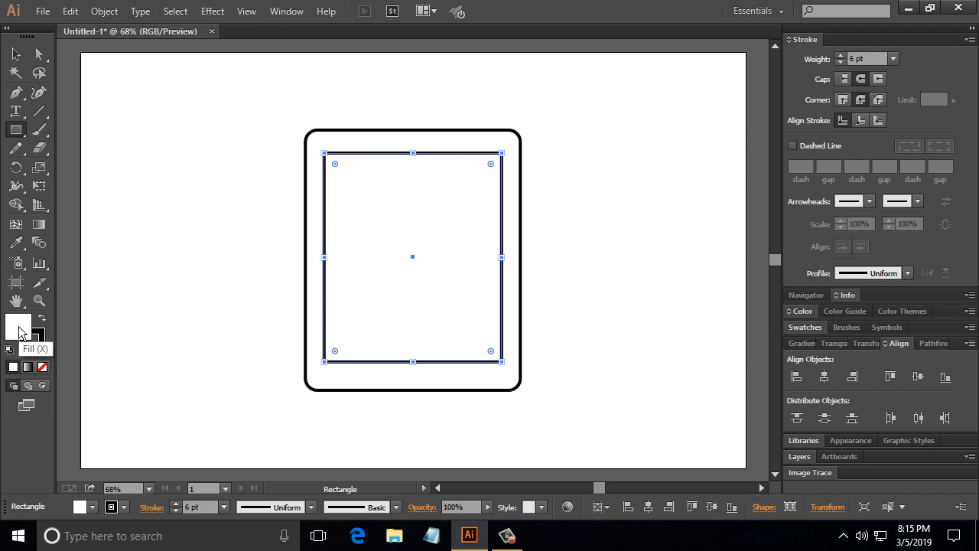
Draw a small rounded button bar below the screen rectangle and a thinner one above it, centring each horizontally on the artboard
click(15, 129)
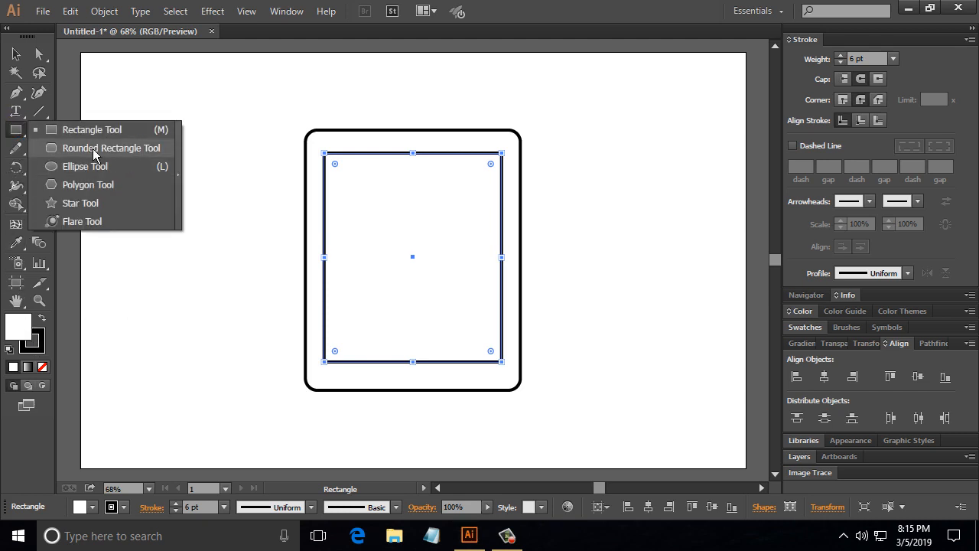
click(93, 152)
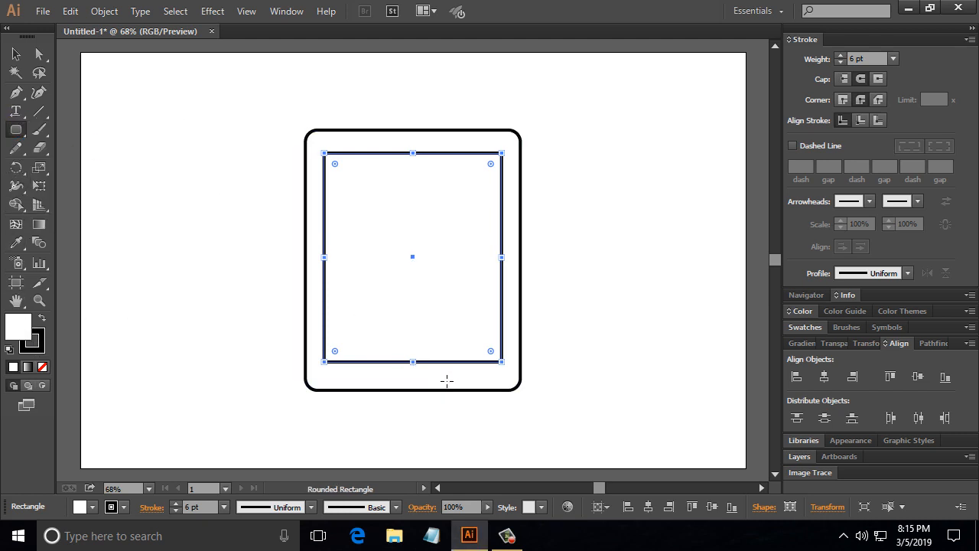
drag(446, 381, 376, 366)
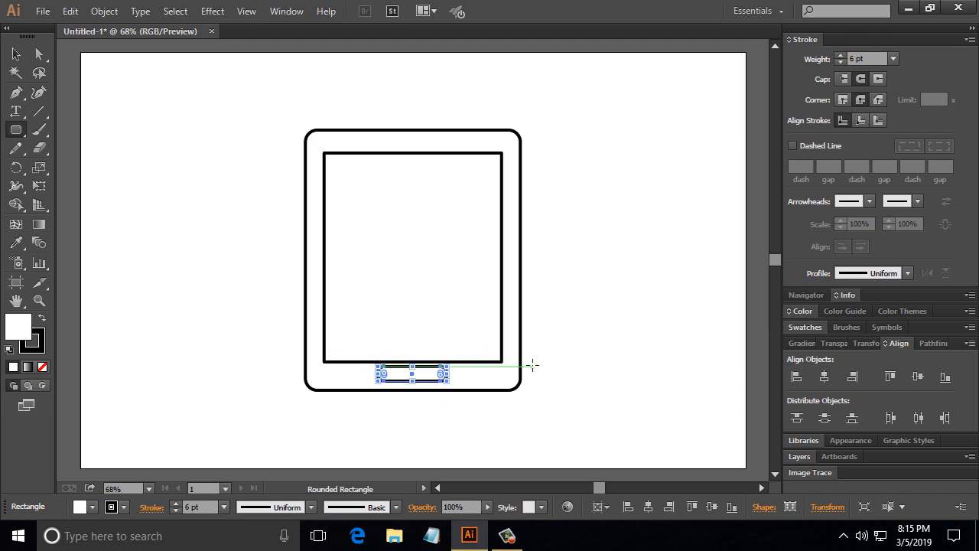
click(825, 377)
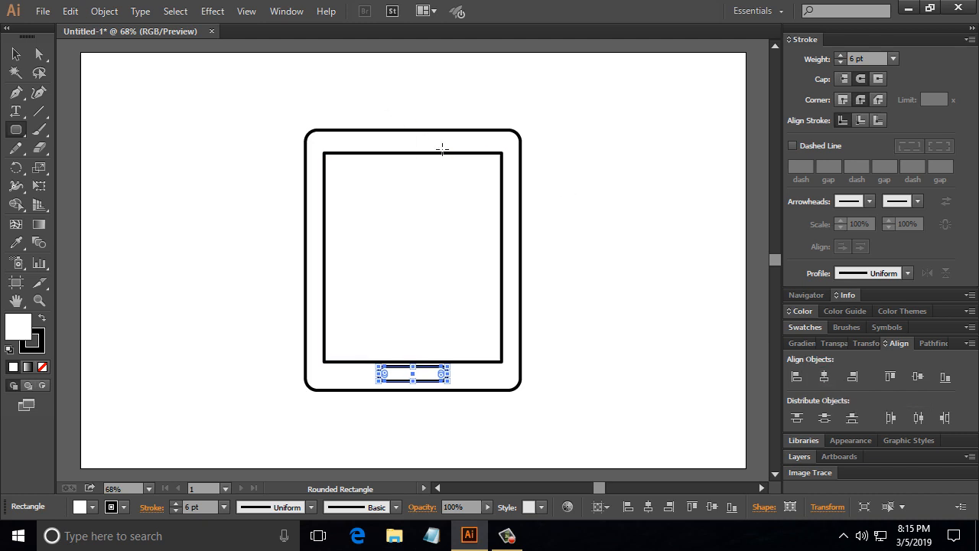
drag(448, 143, 374, 135)
click(826, 378)
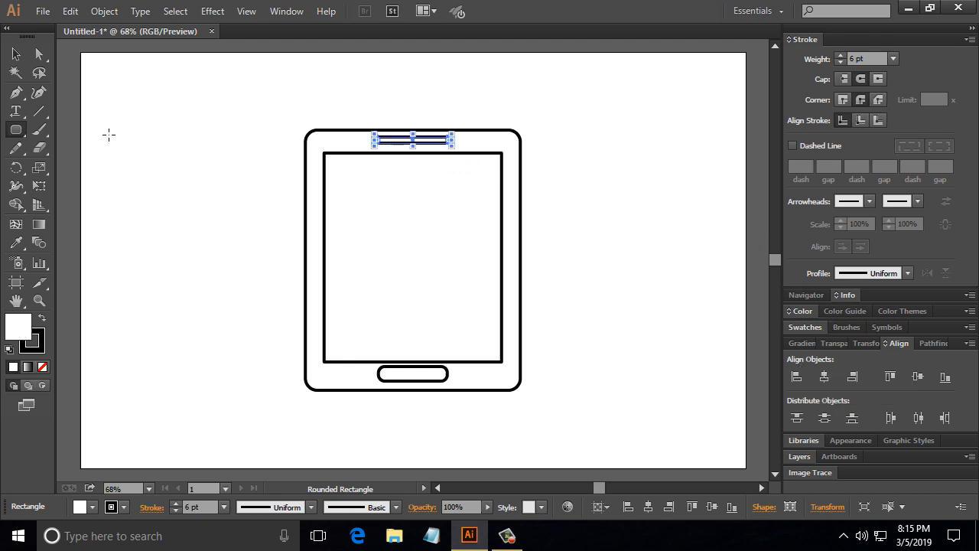
Draw a small circle over the body's top edge, just right of the thin upper bar
drag(13, 138, 69, 170)
drag(497, 141, 476, 130)
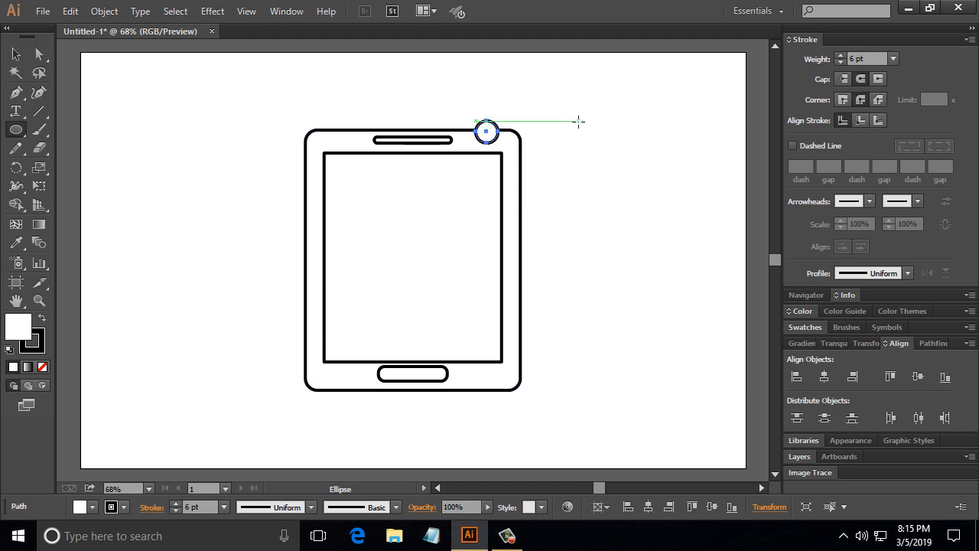
Move the circle straight down inside the body's top border, level with the thin bar, and shrink it around its centre
key(ctrl+plus)
key(ctrl+plus)
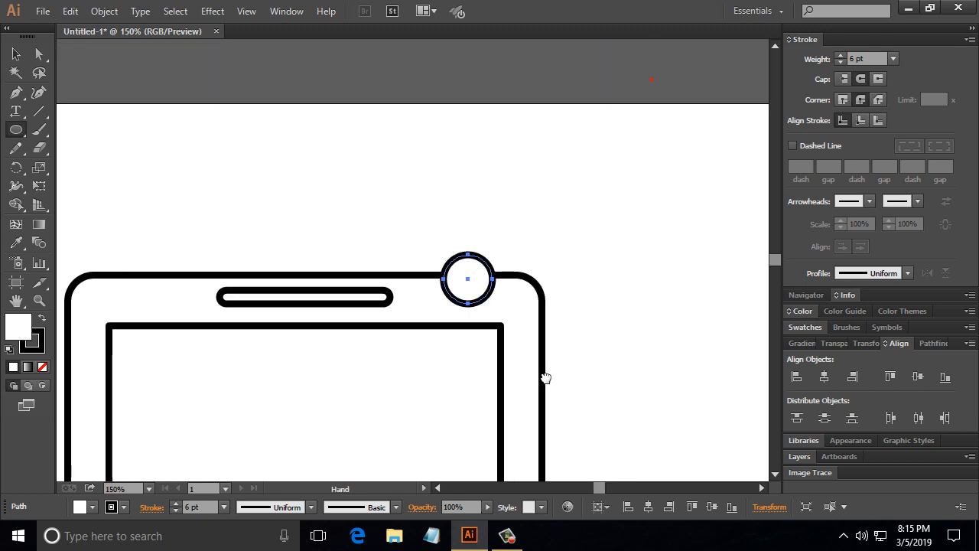
click(16, 54)
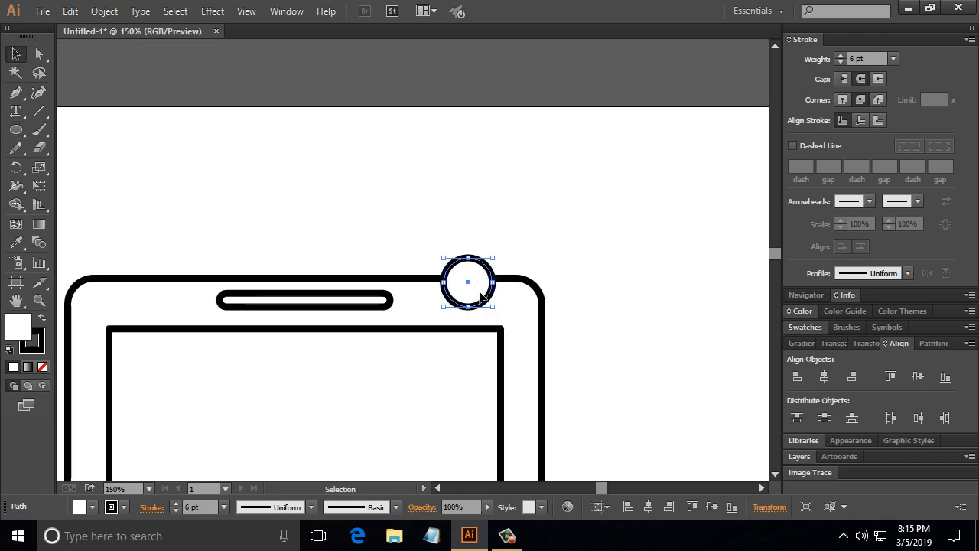
drag(479, 304, 496, 321)
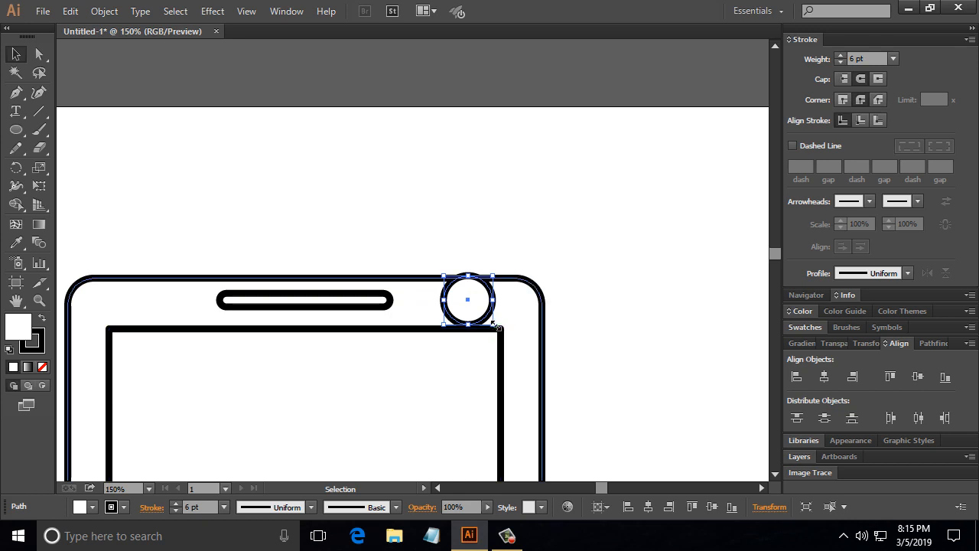
drag(493, 324, 484, 315)
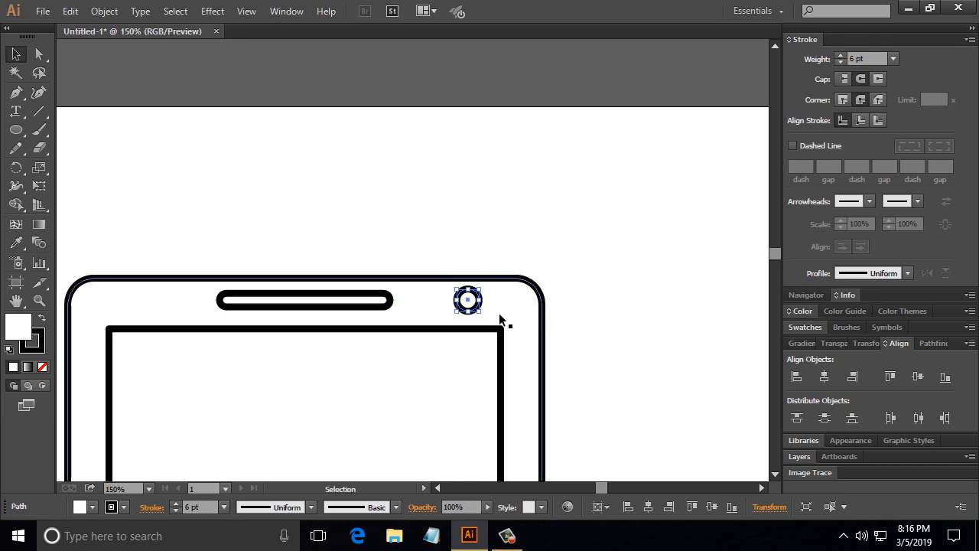
Duplicate the small circle to the other side of the thin bar at the same height
click(499, 316)
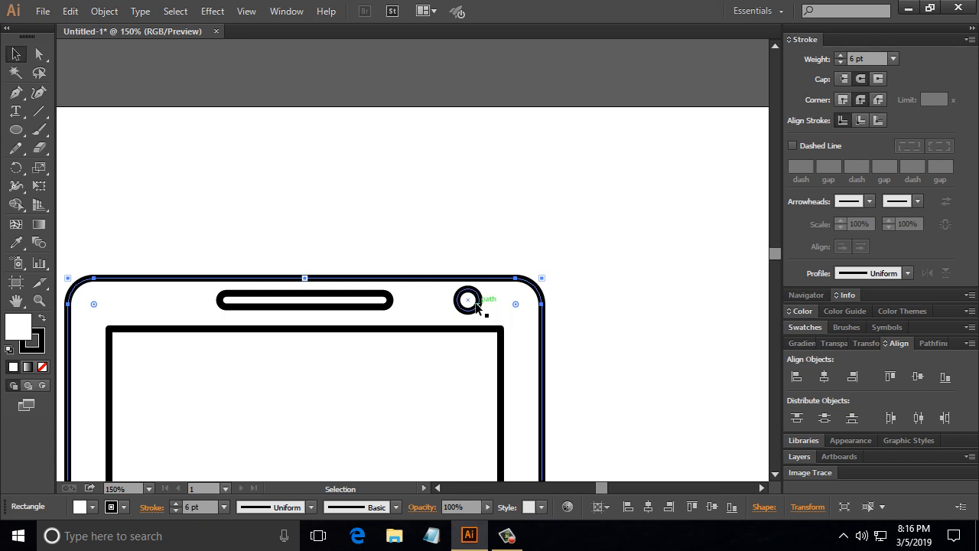
click(476, 306)
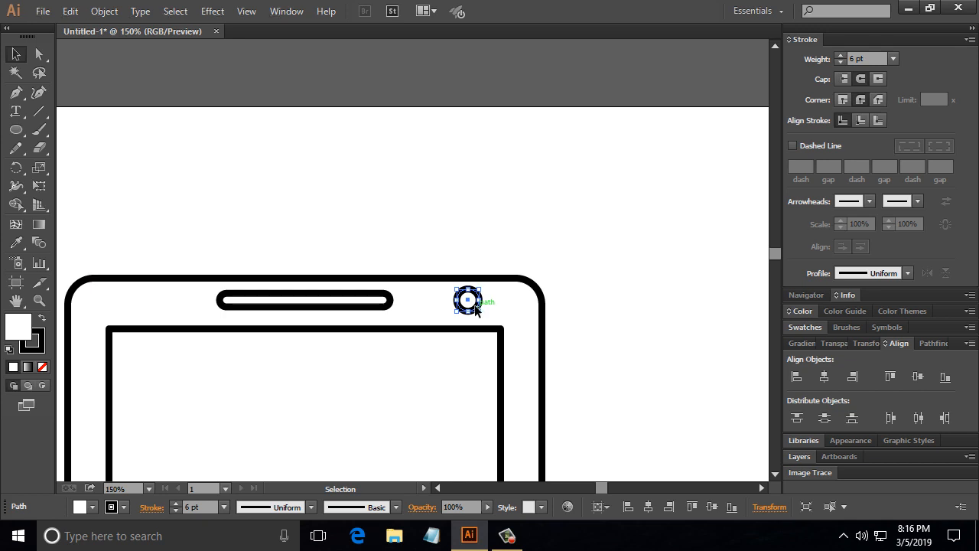
drag(475, 306, 153, 308)
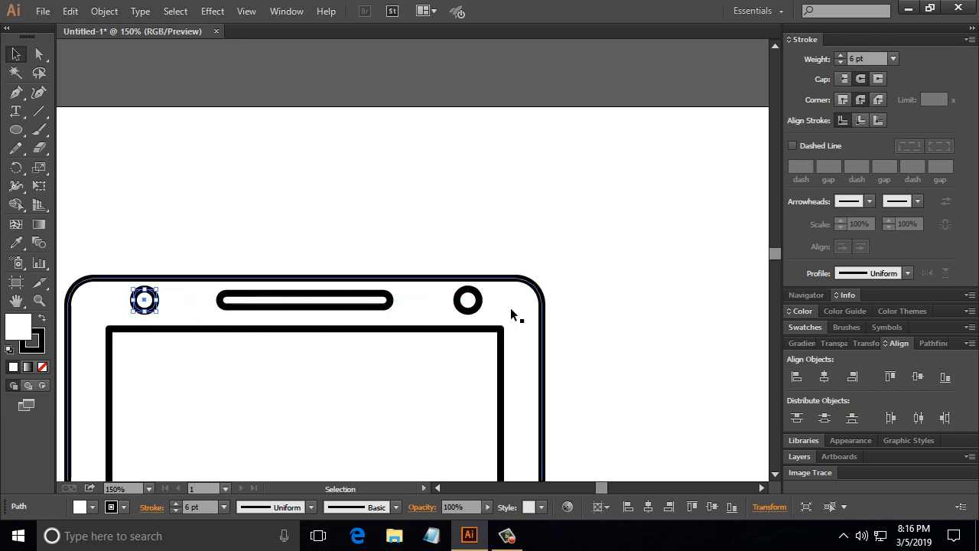
Fill the small circle on the right side of the speaker bar with dark grey
click(473, 307)
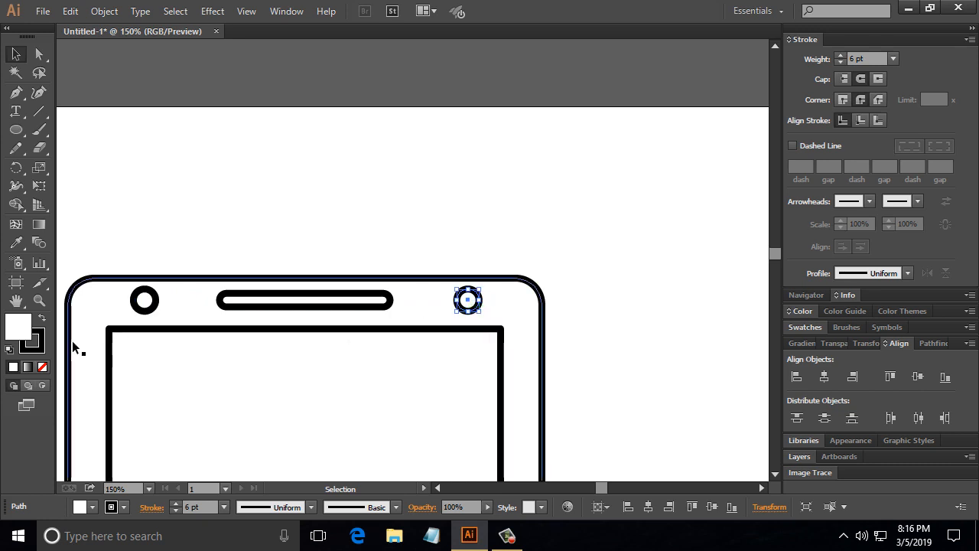
click(810, 327)
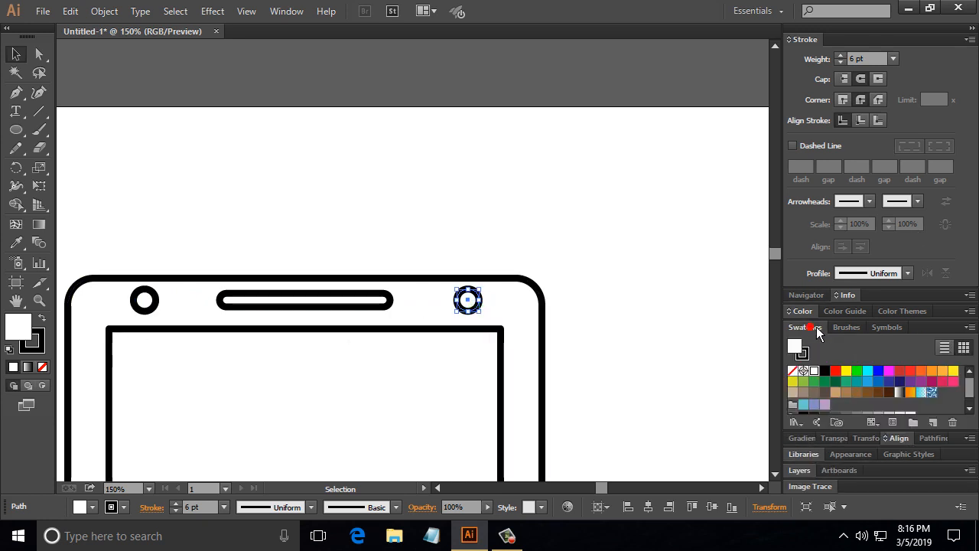
scroll(861, 395, down, 1)
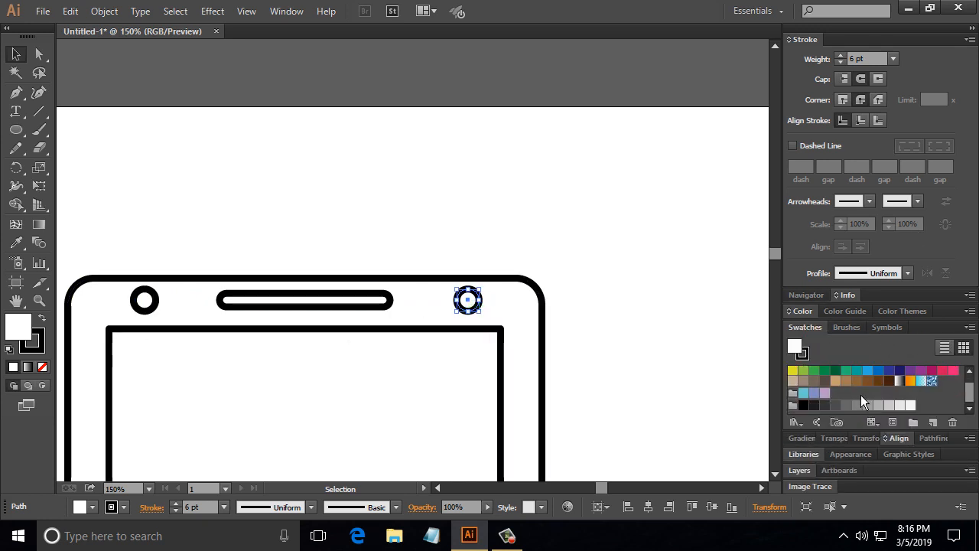
click(824, 406)
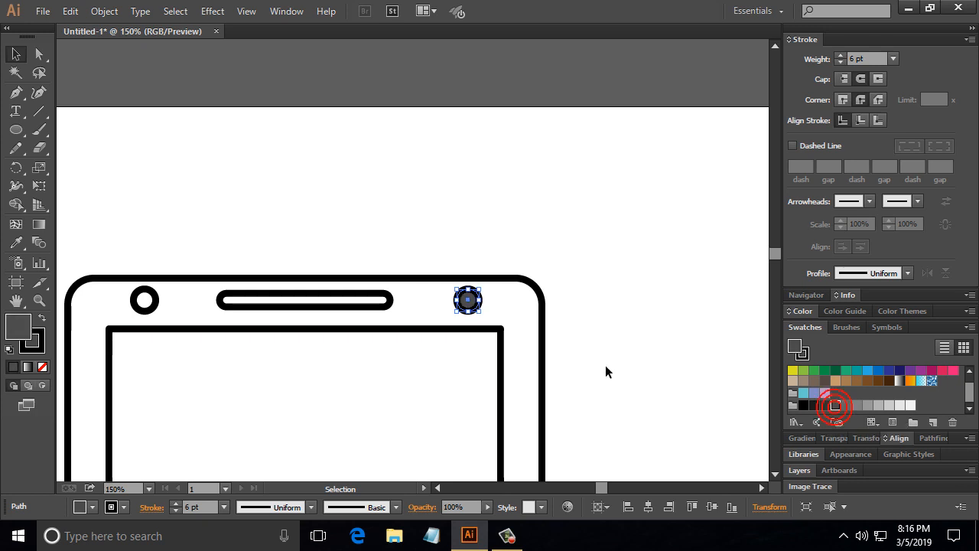
click(162, 324)
click(179, 306)
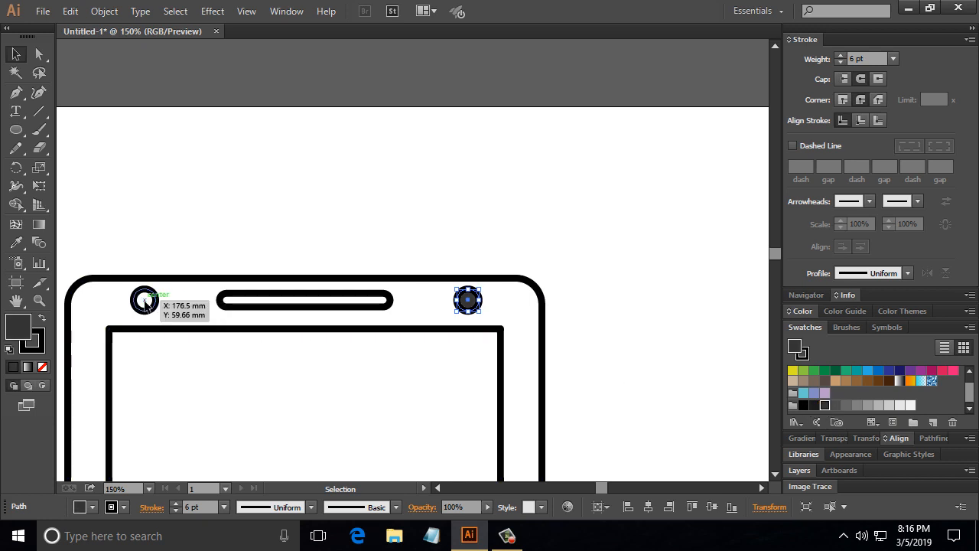
Give the small circle left of the speaker bar a light beige fill (R=199 G=178 B=153) and a taupe outline (R=153 G=134 B=117)
click(144, 300)
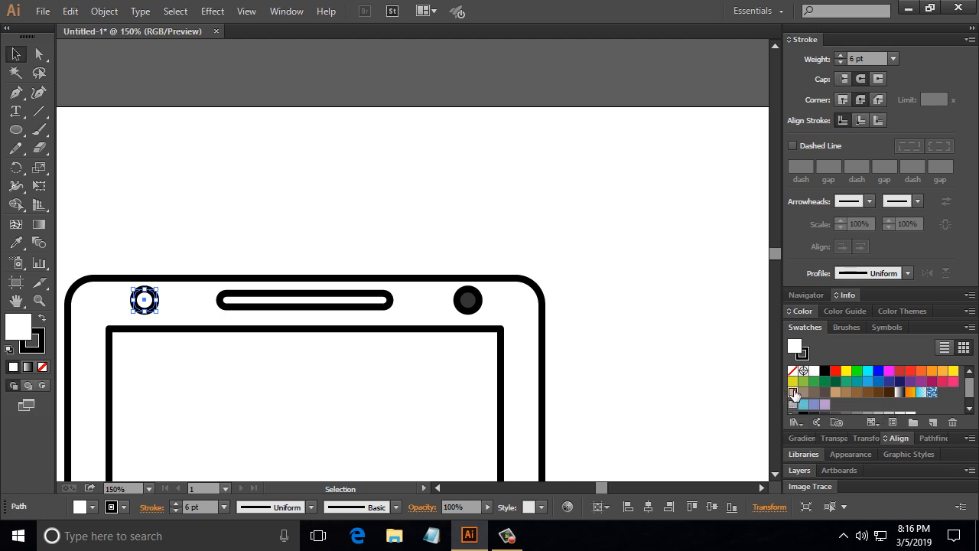
click(793, 391)
click(178, 307)
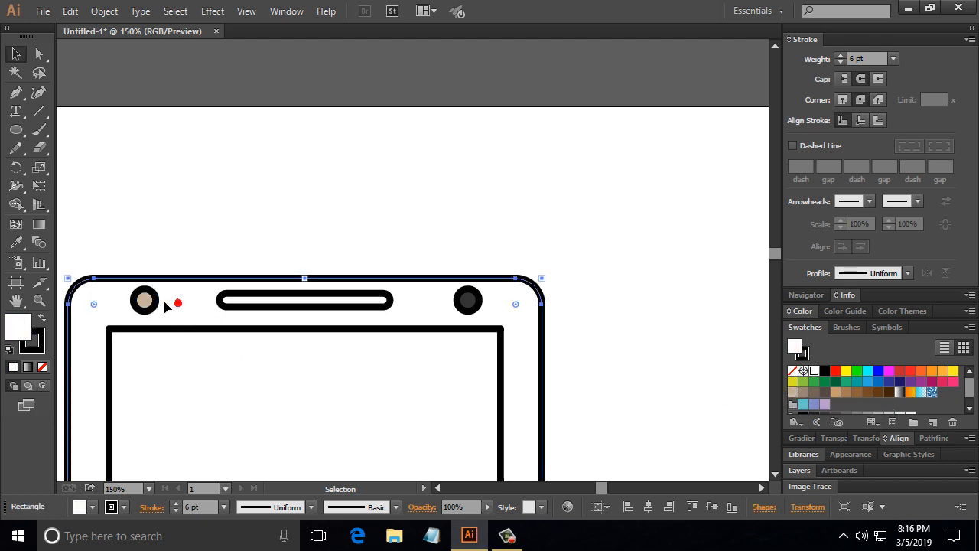
click(43, 349)
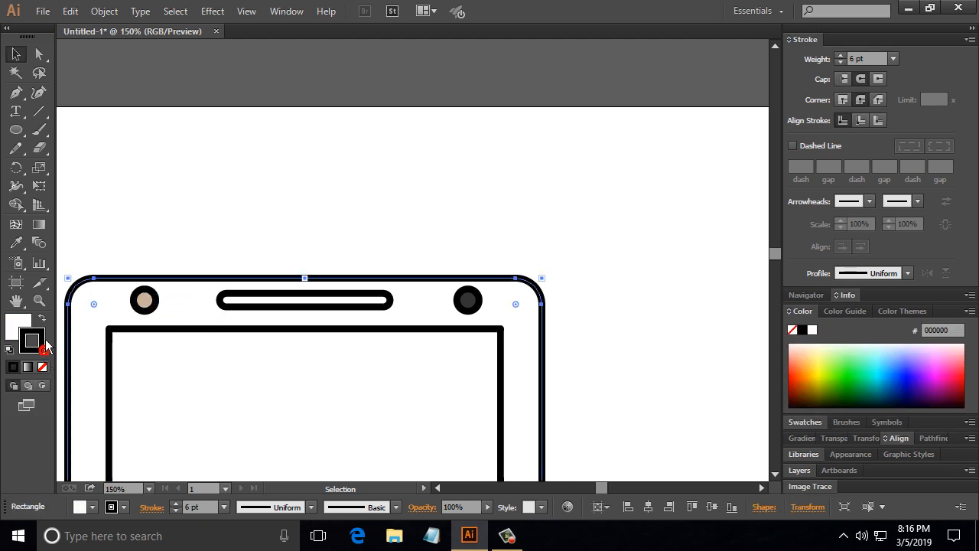
click(144, 299)
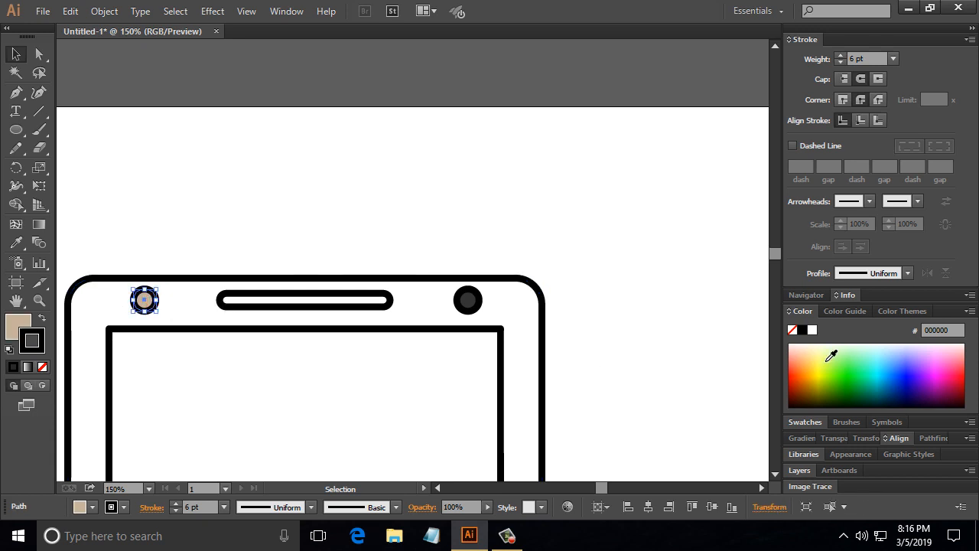
click(803, 423)
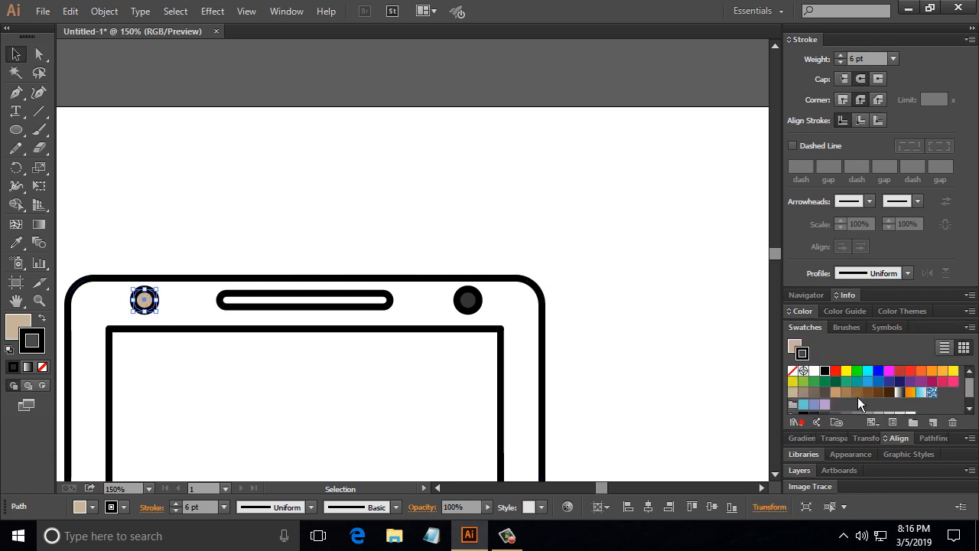
click(802, 393)
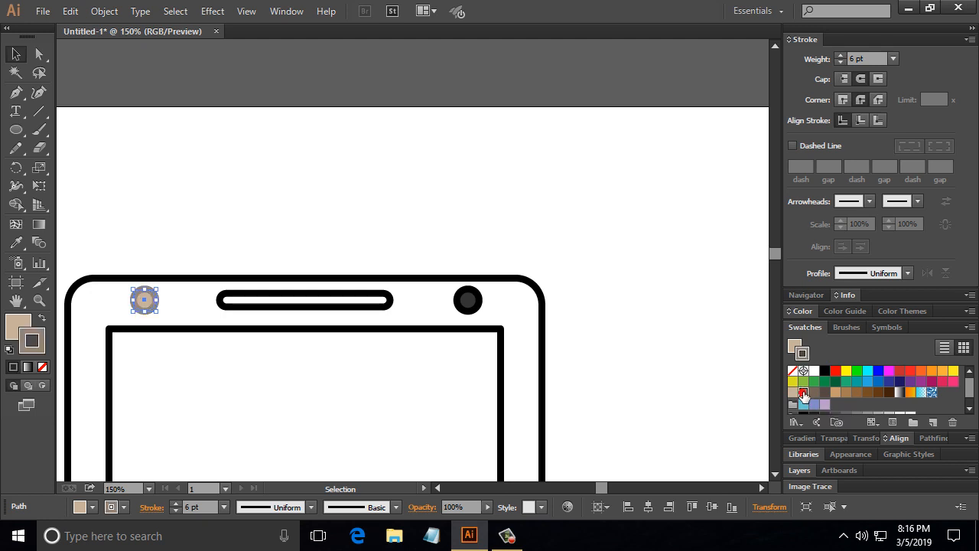
click(621, 331)
Colour the thin speaker bar with a dark grey outline (4D4D4D) and a light beige fill (R=199 G=178 B=153)
click(381, 308)
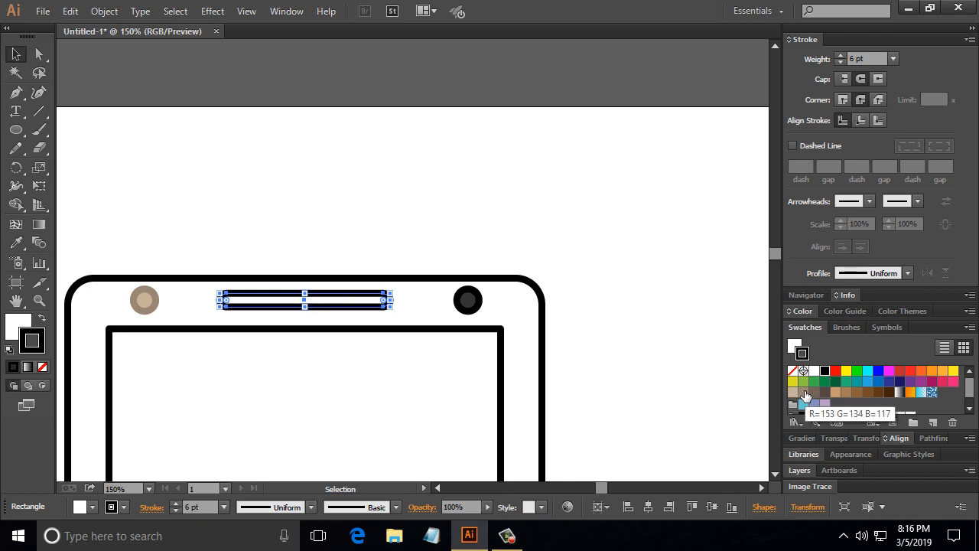
scroll(840, 386, down, 1)
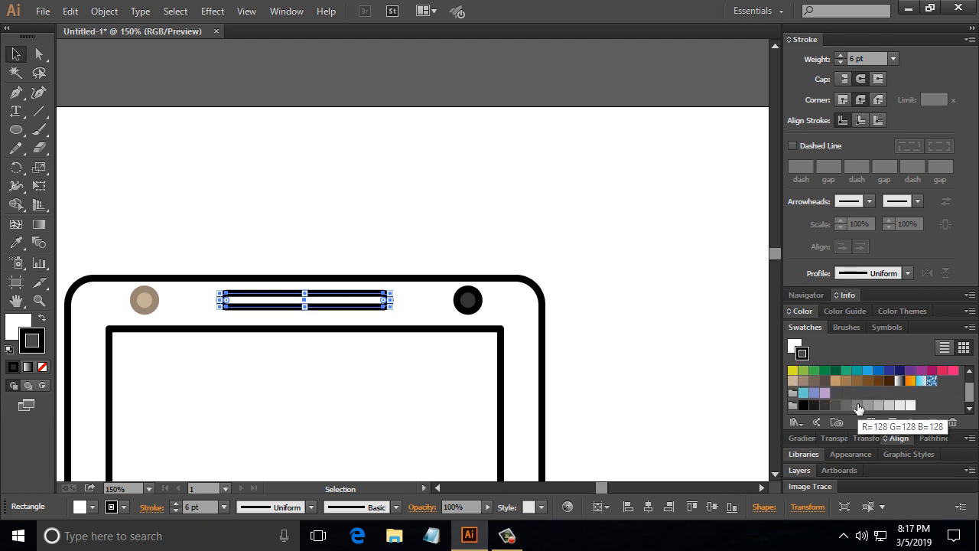
click(835, 404)
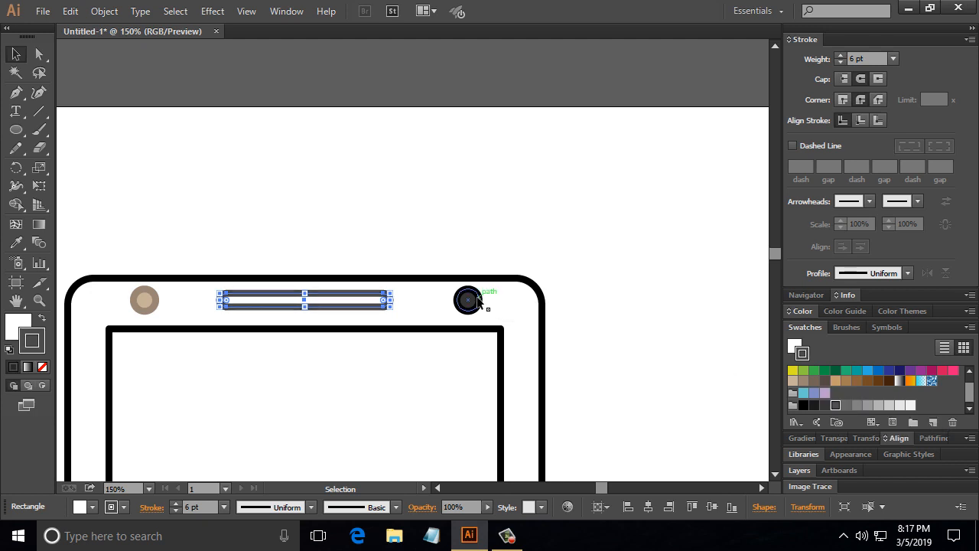
click(17, 326)
click(799, 422)
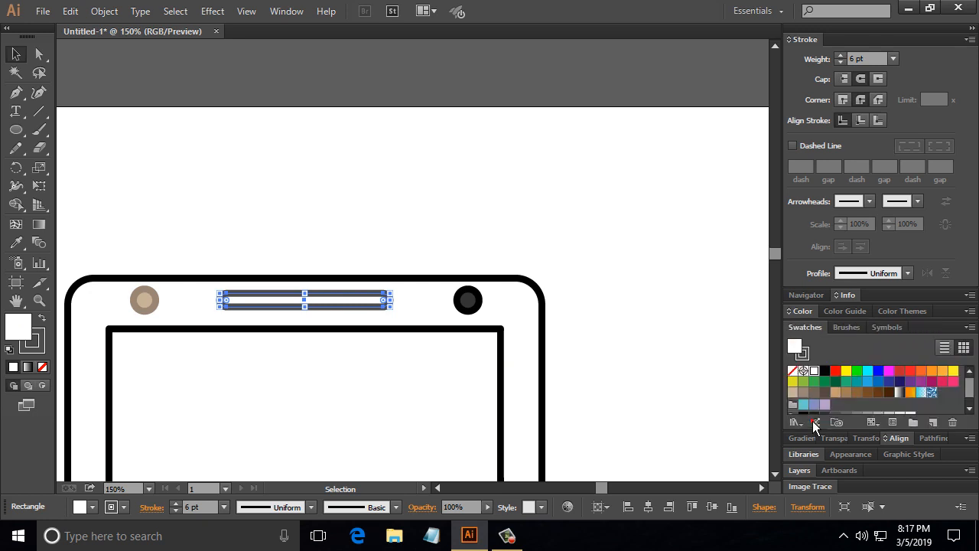
scroll(830, 405, down, 1)
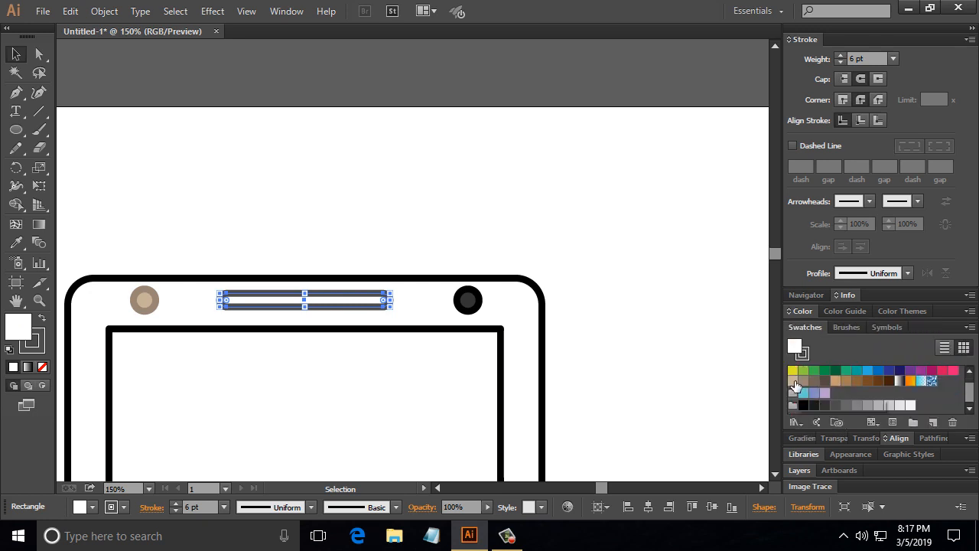
click(795, 380)
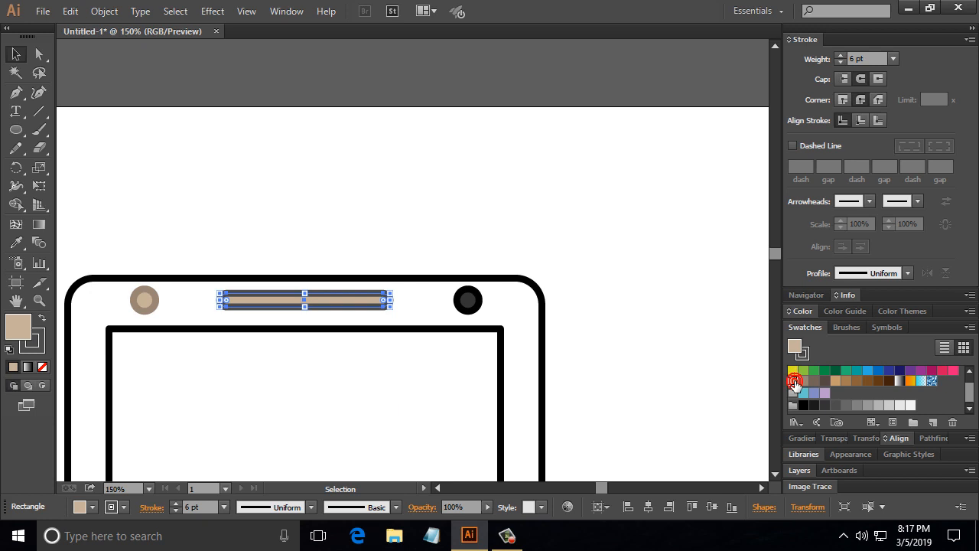
click(594, 329)
Try tan and taupe fills on the device body, settling on light beige (R=199 G=178 B=153)
scroll(594, 329, down, 5)
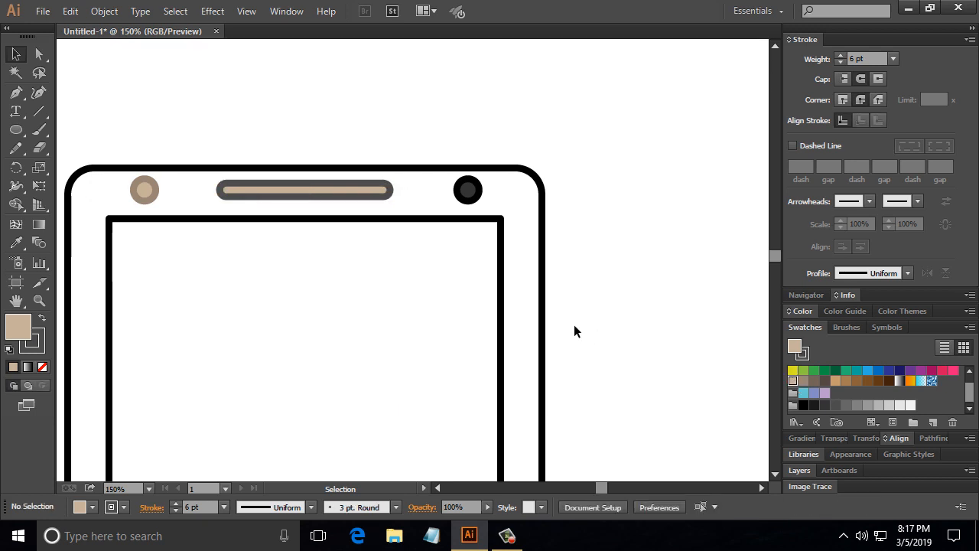
click(520, 309)
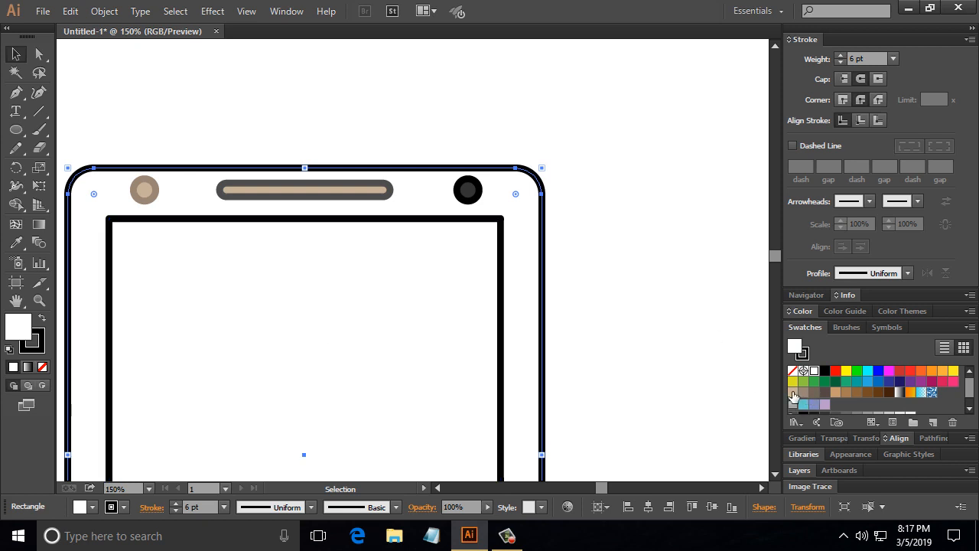
click(833, 392)
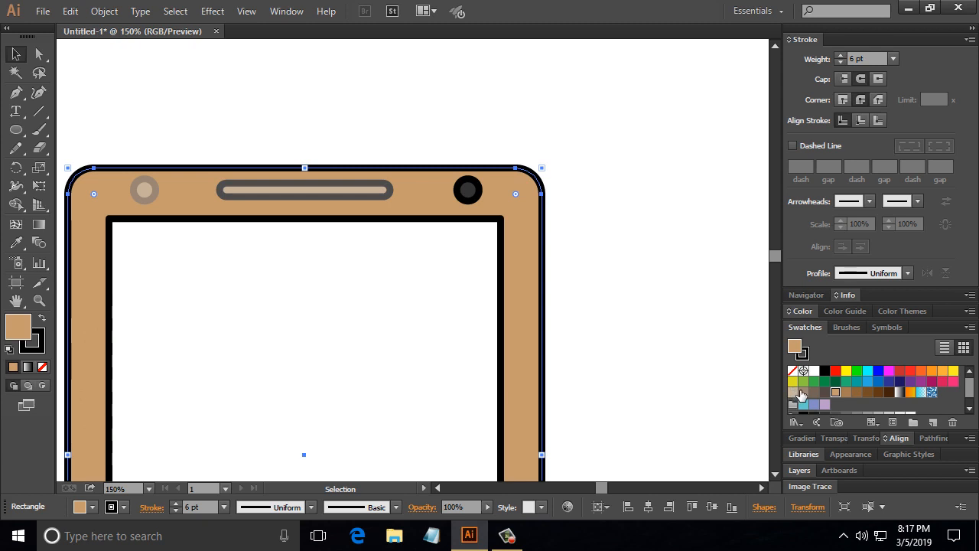
click(801, 394)
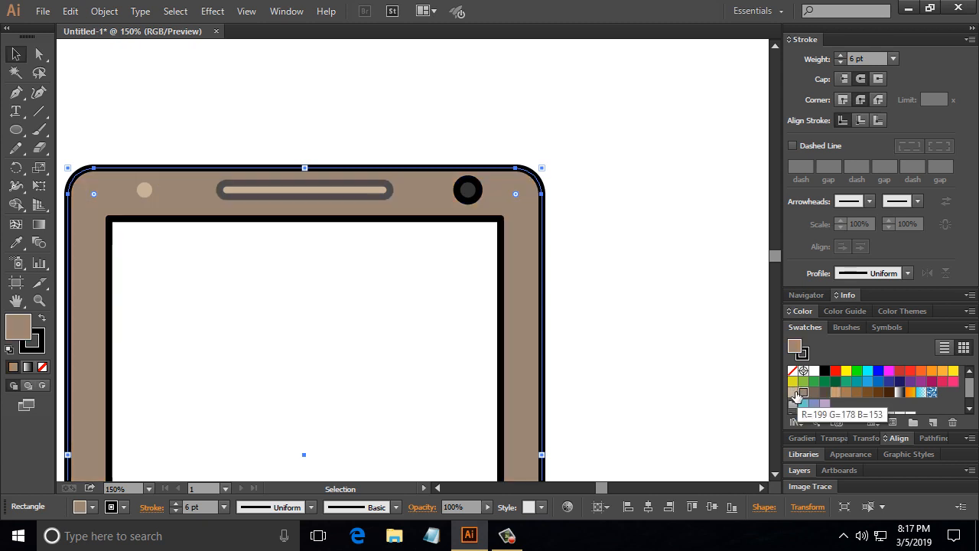
click(796, 395)
Fill the large screen rectangle inside the body with medium blue
scroll(647, 374, down, 1)
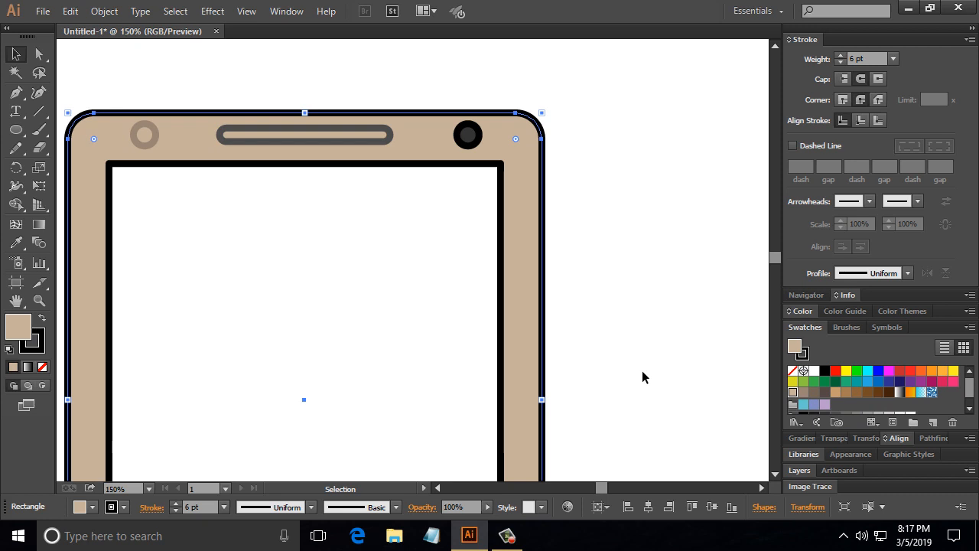
scroll(642, 377, down, 1)
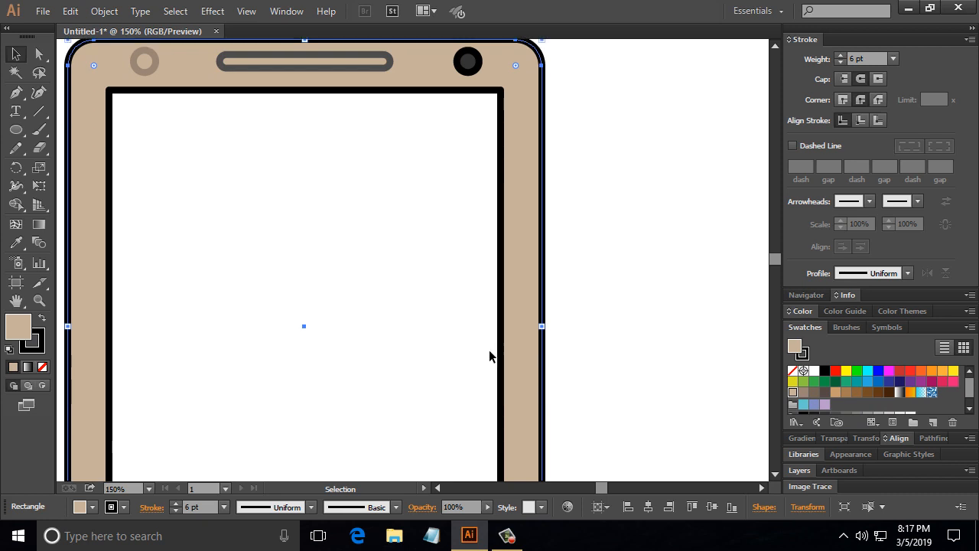
click(878, 382)
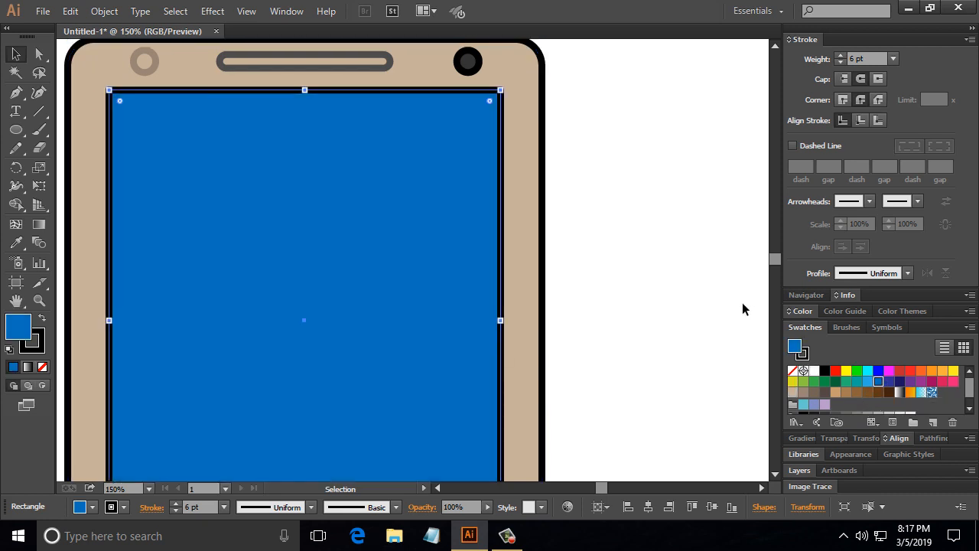
Change the speaker bar's outline to dark brown (R=83 G=71 B=65)
scroll(662, 296, up, 2)
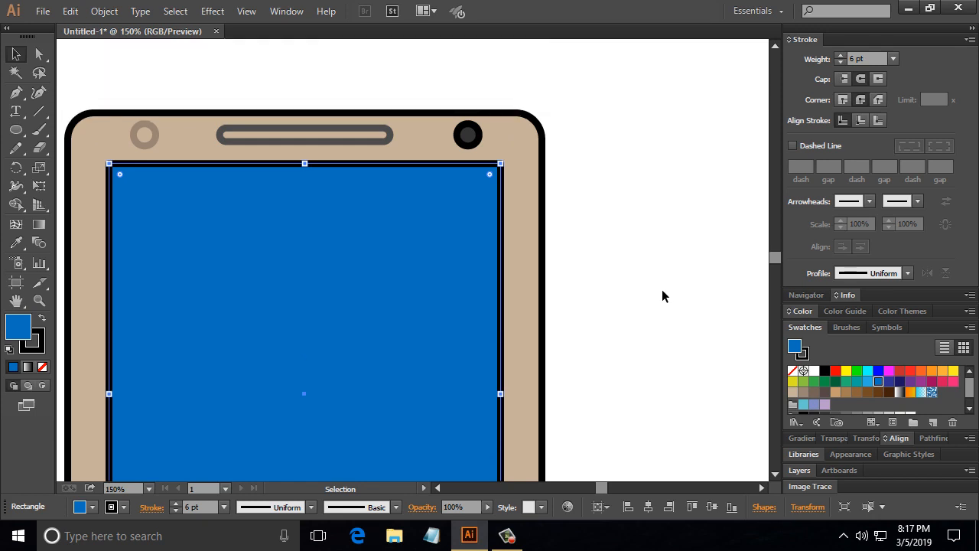
click(344, 134)
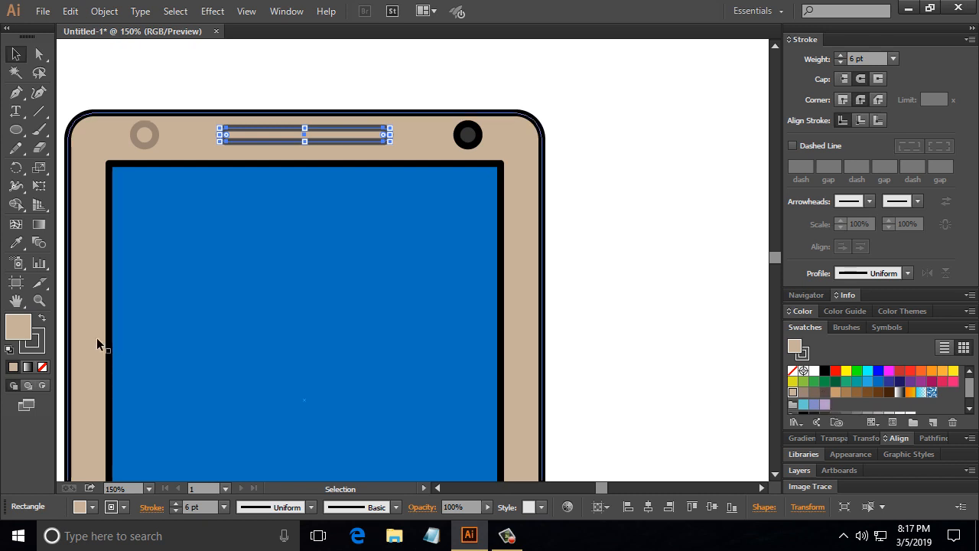
click(35, 348)
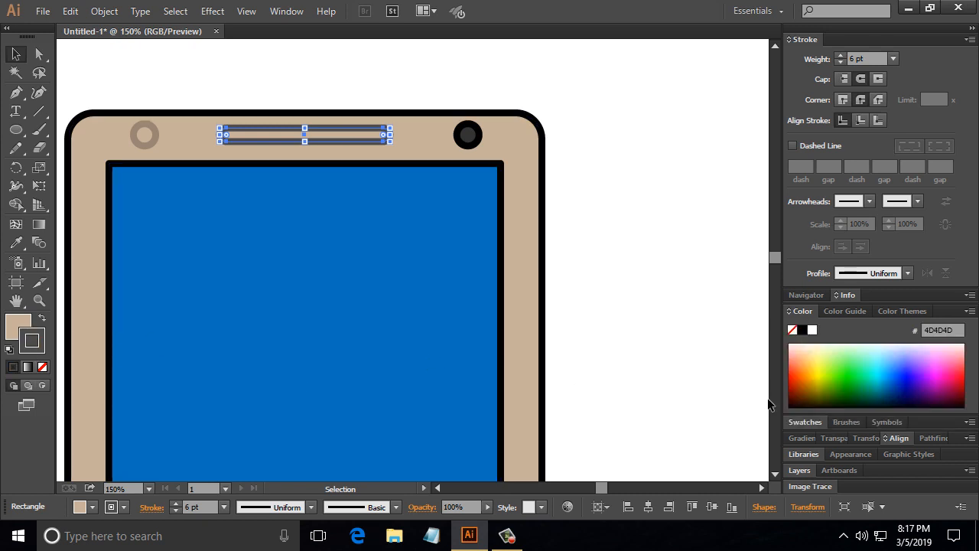
click(804, 422)
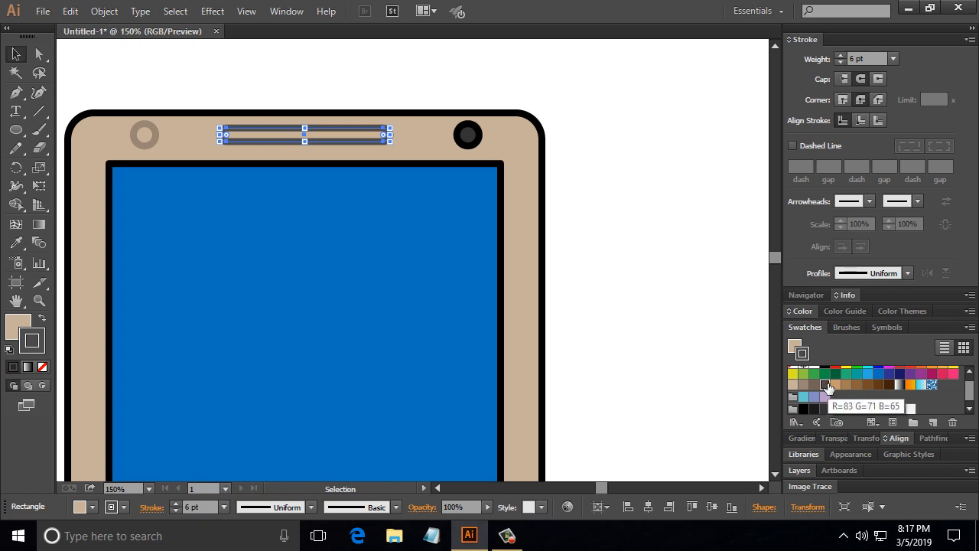
click(641, 275)
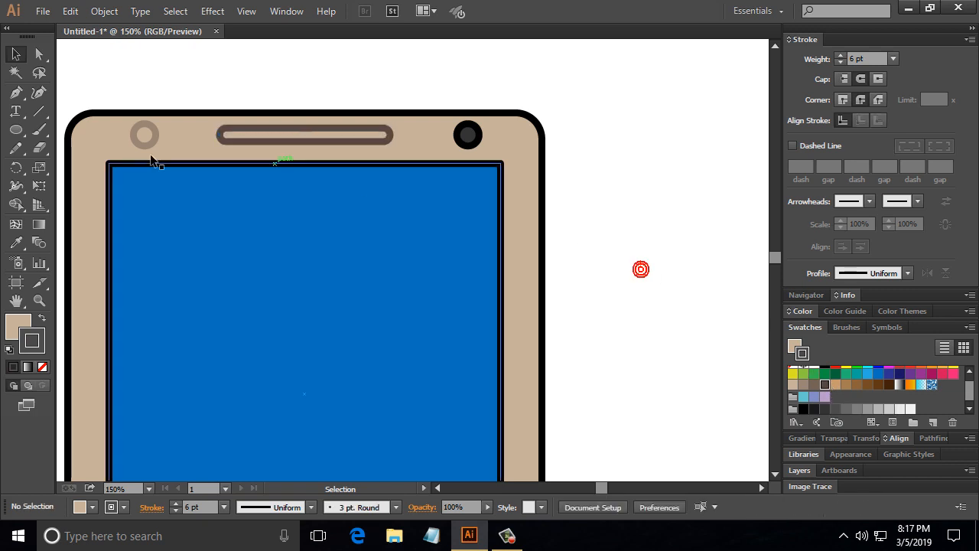
Recolour the outline of the small circle left of the speaker bar to medium brown
click(144, 142)
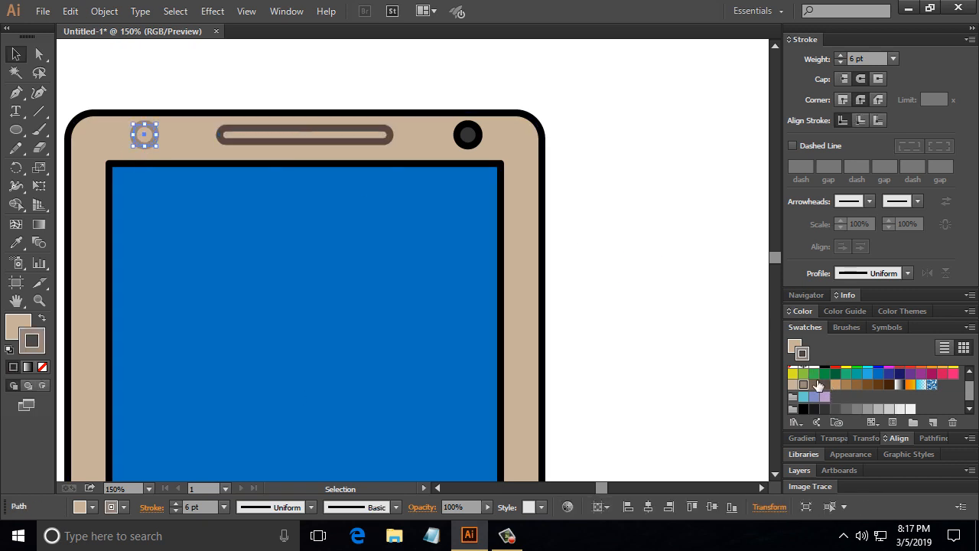
click(856, 385)
click(859, 389)
click(666, 293)
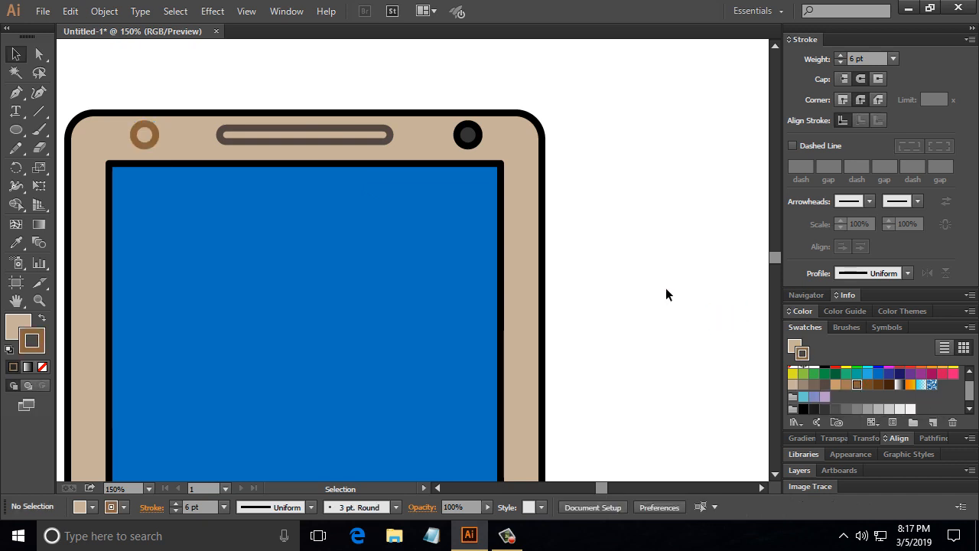
Change the outline of the rounded button below the screen to tan (C69C6D)
scroll(664, 294, down, 5)
click(322, 368)
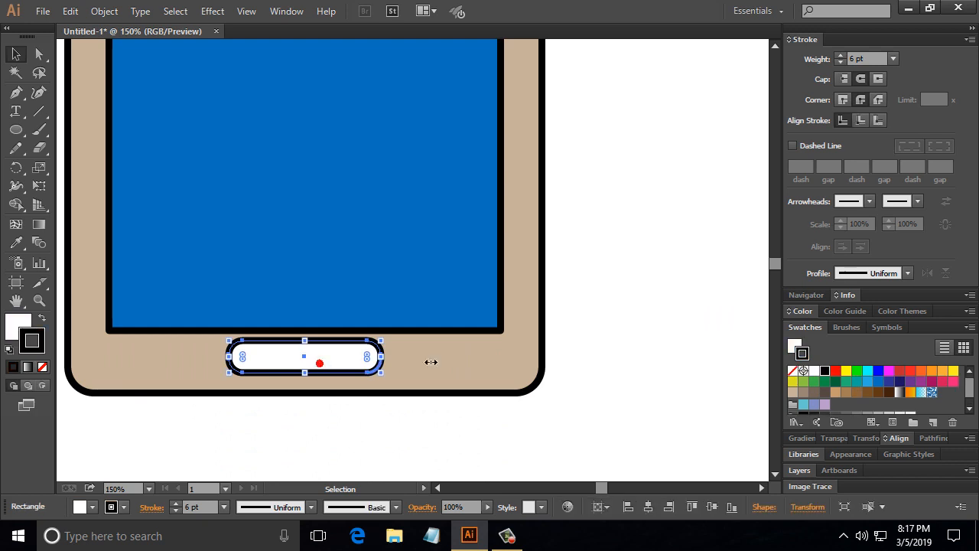
click(837, 395)
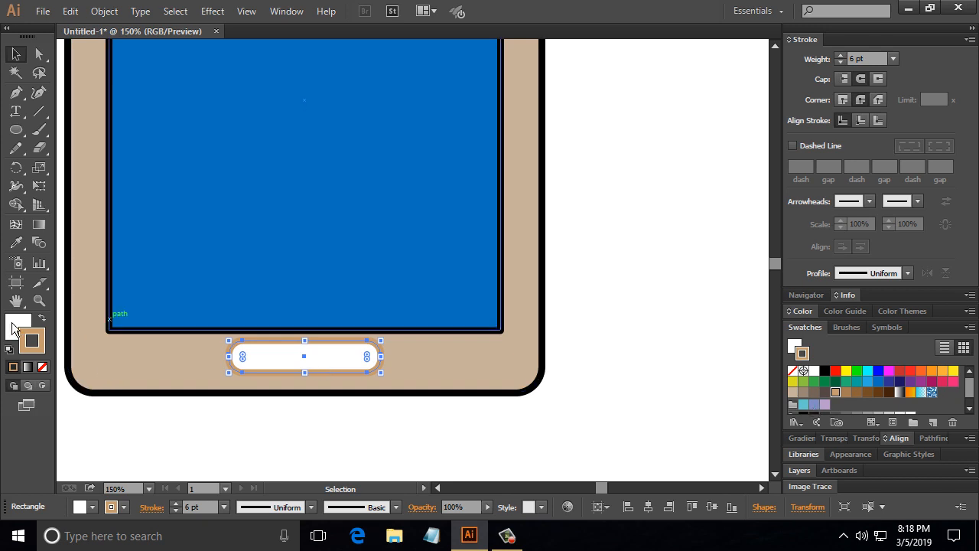
Try light gray and taupe fills on the button below the screen, settling on dark gray
click(12, 327)
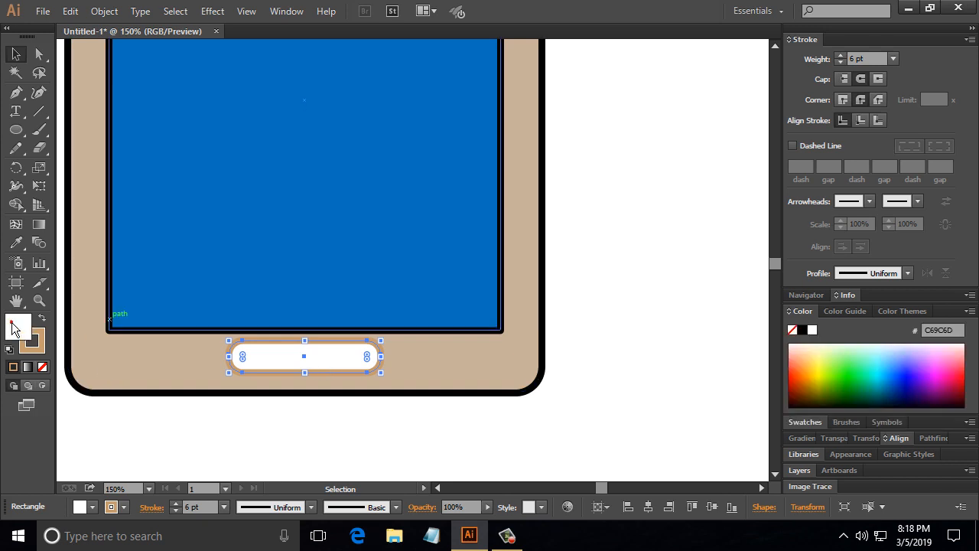
click(807, 422)
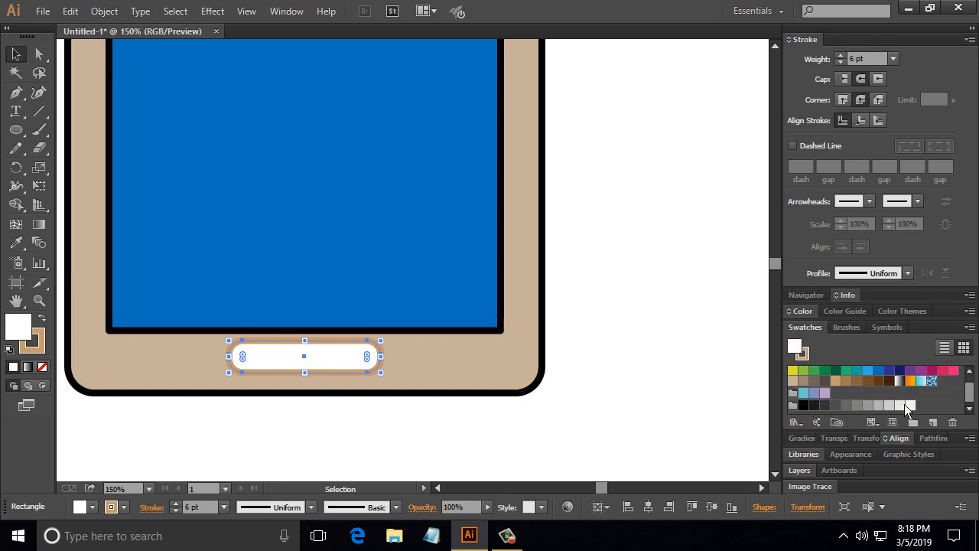
click(880, 404)
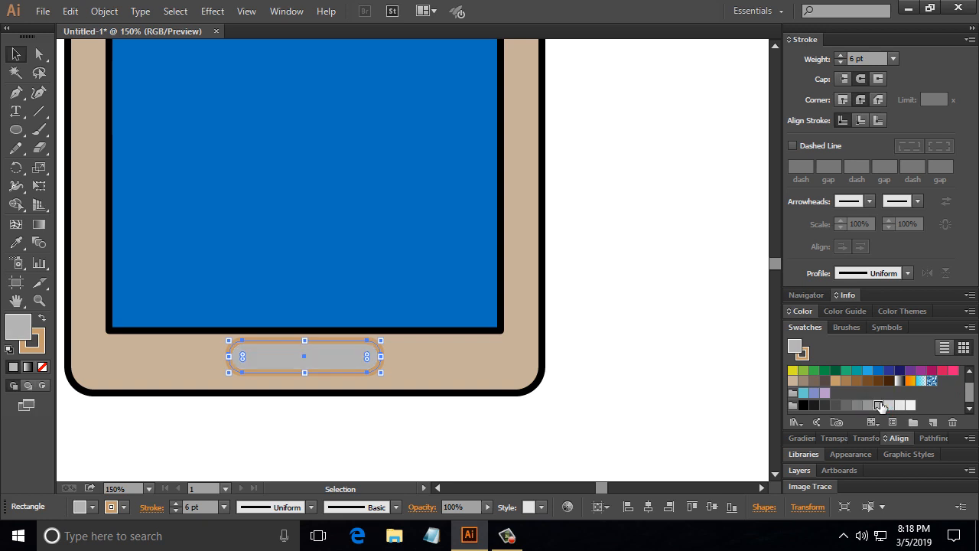
click(835, 404)
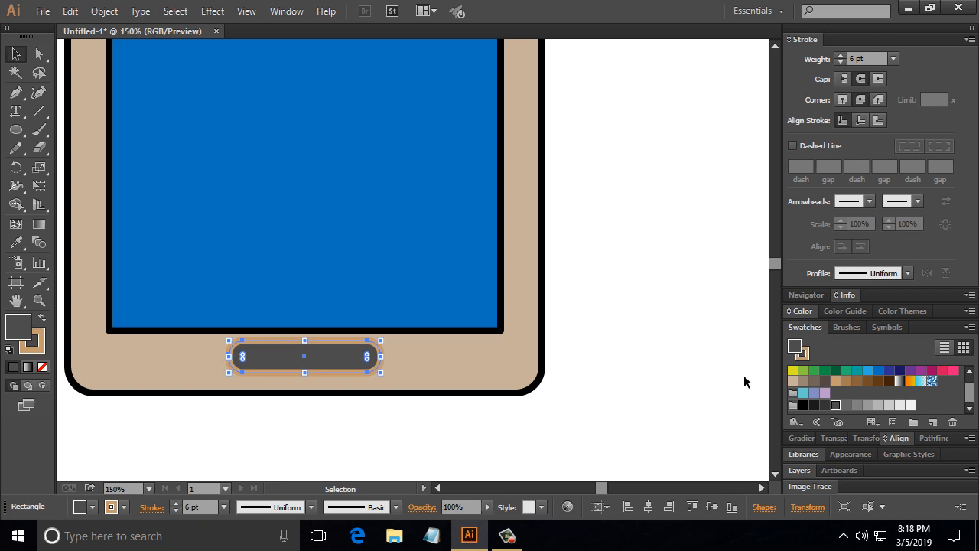
click(801, 381)
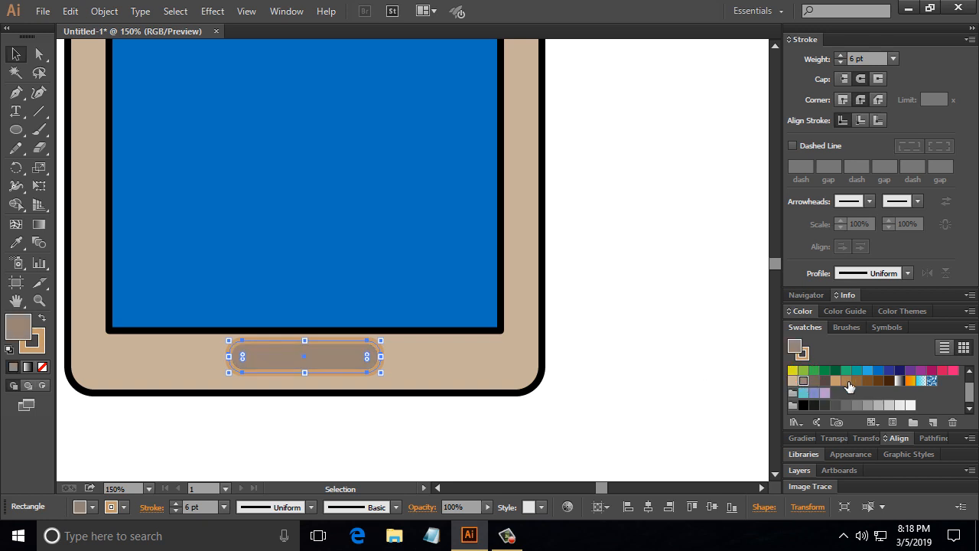
click(835, 405)
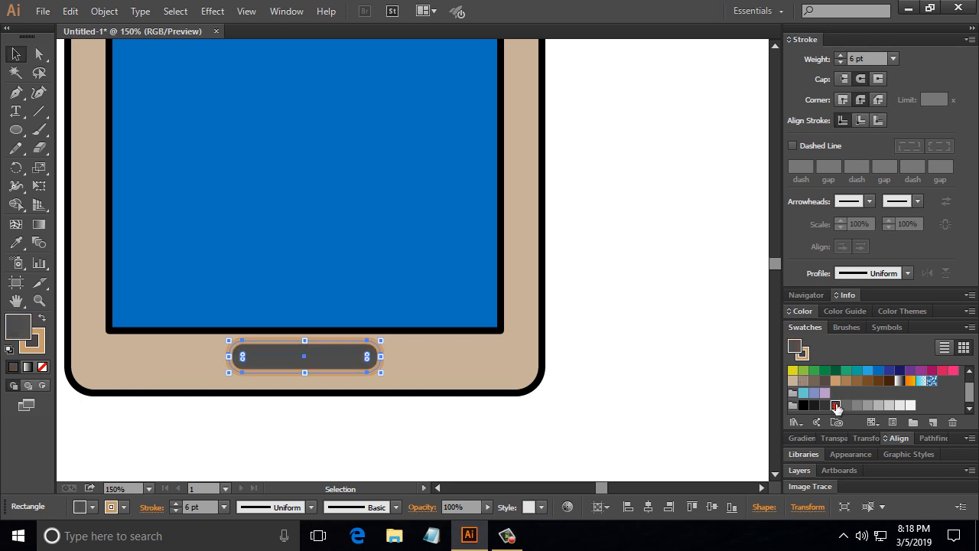
click(608, 392)
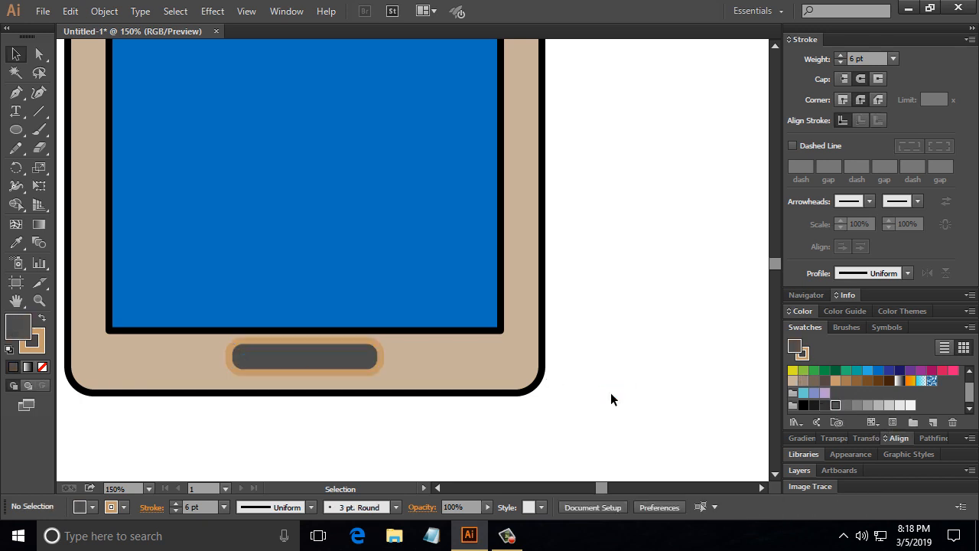
Draw a small upright rounded rectangle on the empty canvas to the right of the device
scroll(611, 398, up, 6)
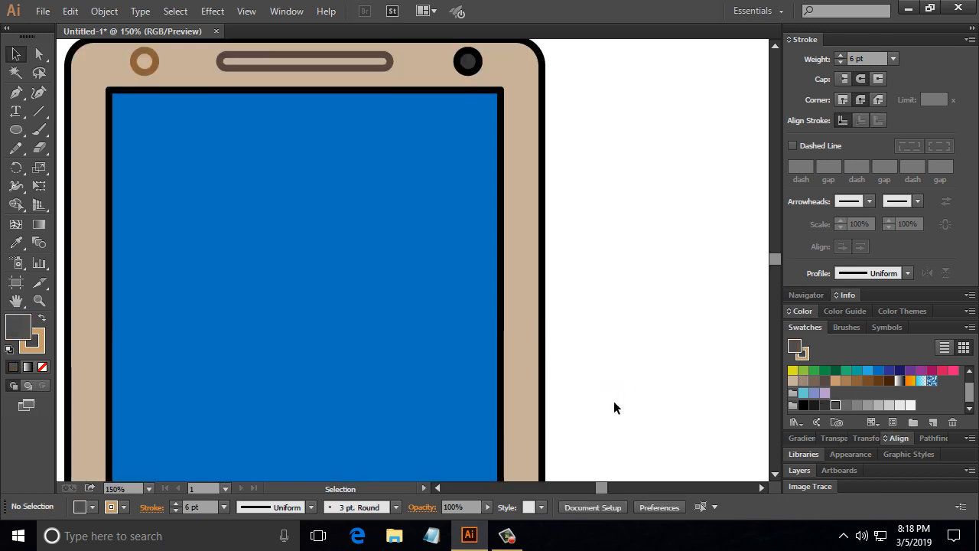
key(ctrl+0)
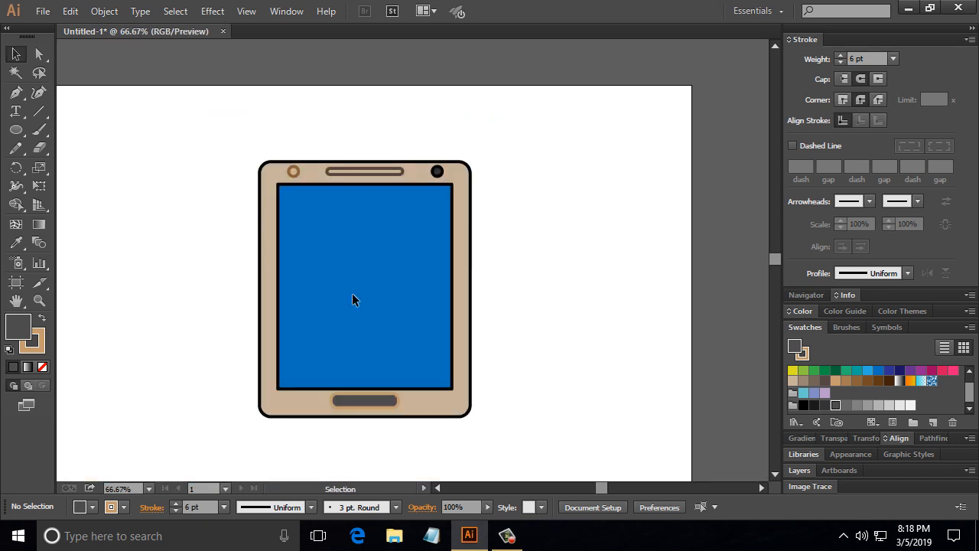
drag(16, 130, 72, 150)
drag(551, 184, 537, 209)
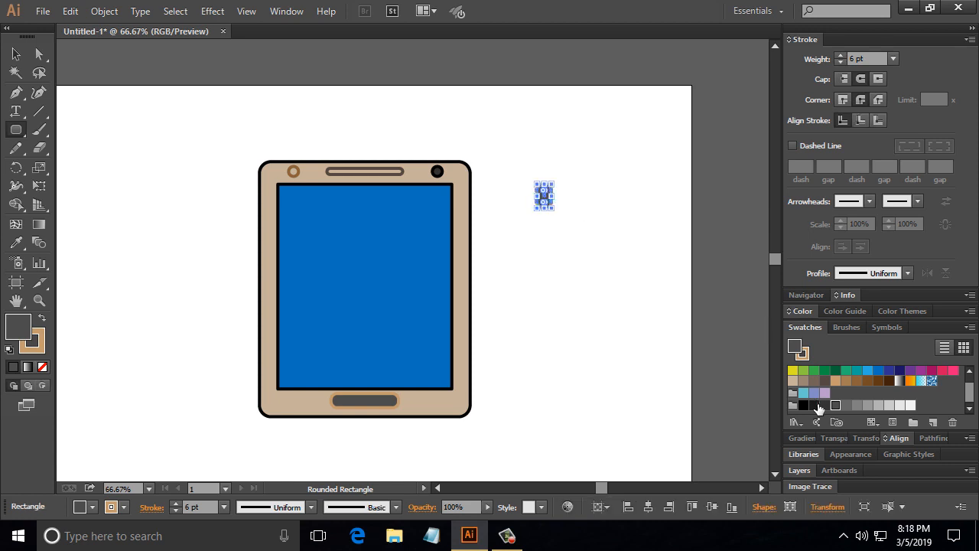
Give the small rounded rectangle beside the device a near-black outline and a charcoal fill
click(814, 405)
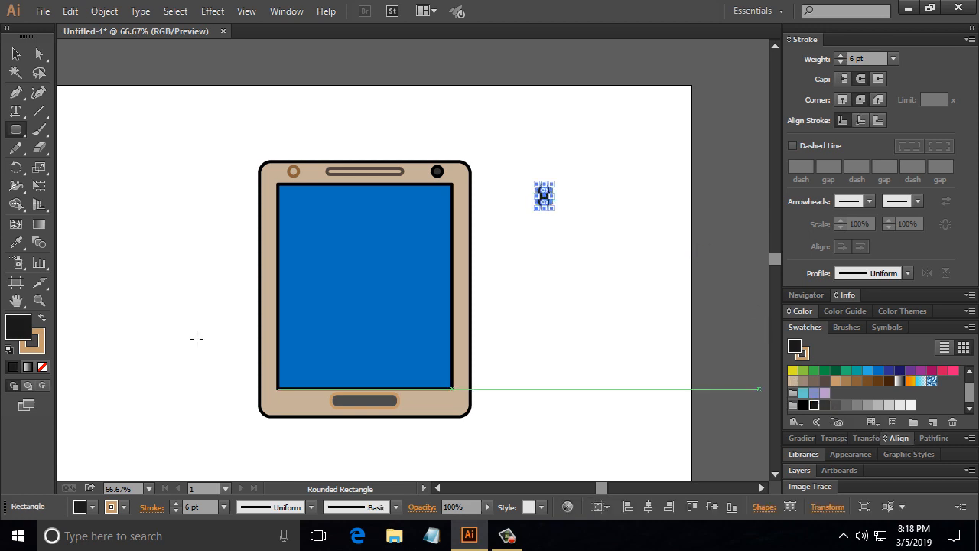
click(40, 319)
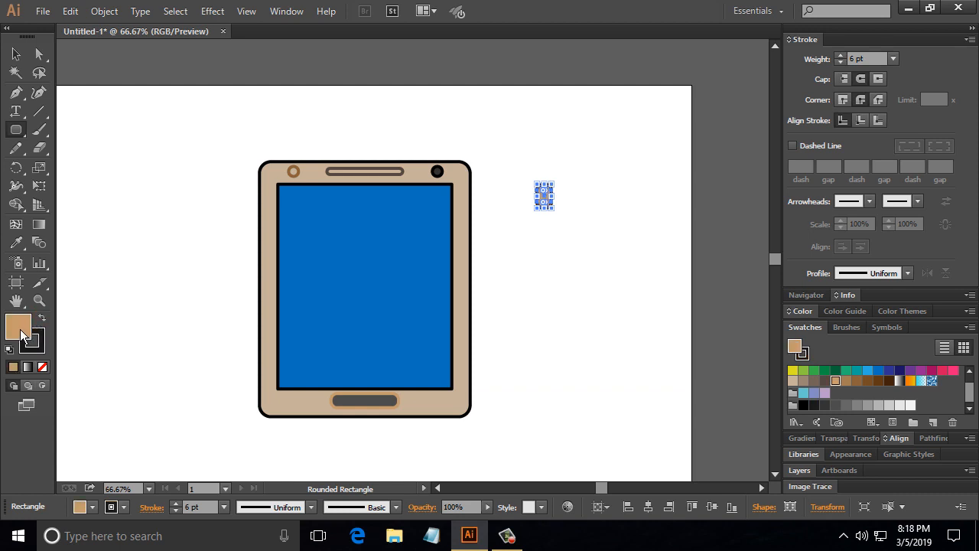
click(822, 411)
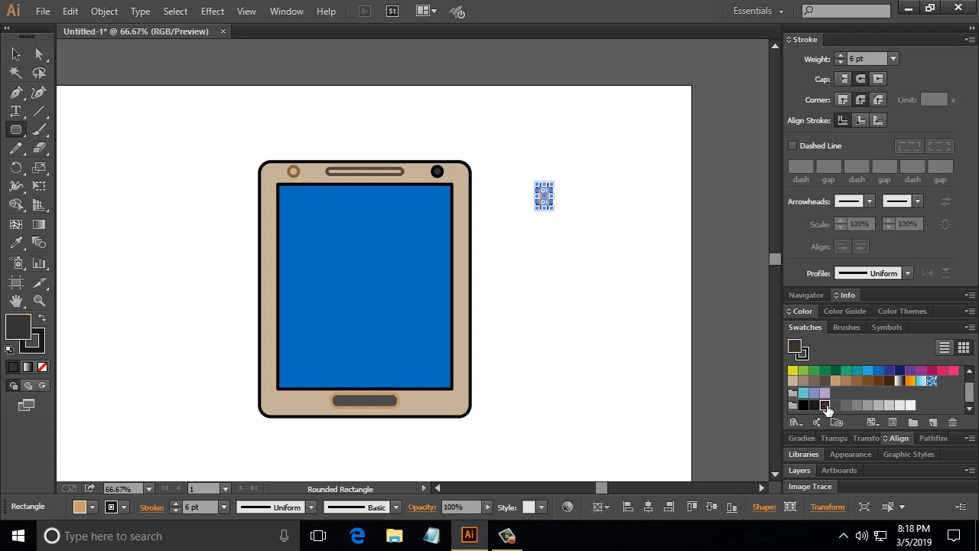
click(15, 53)
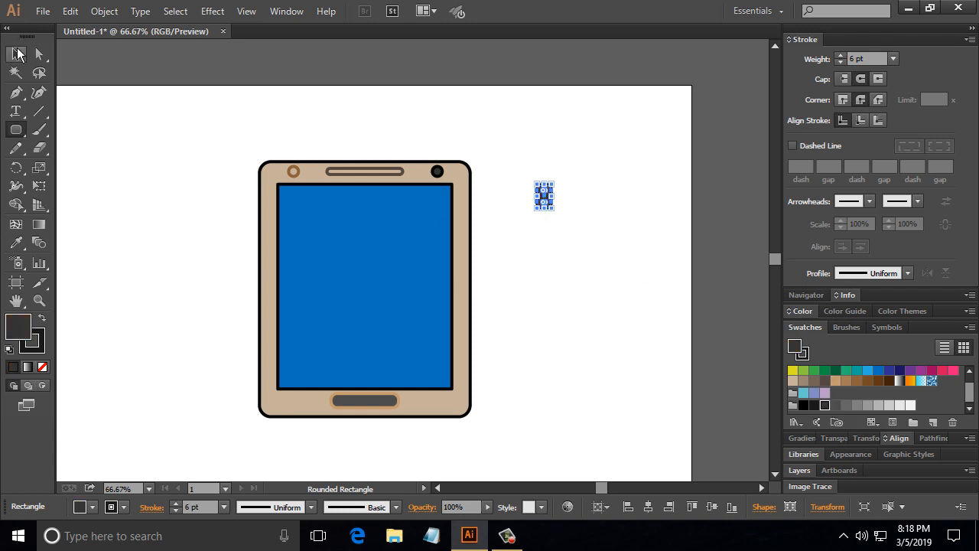
click(616, 196)
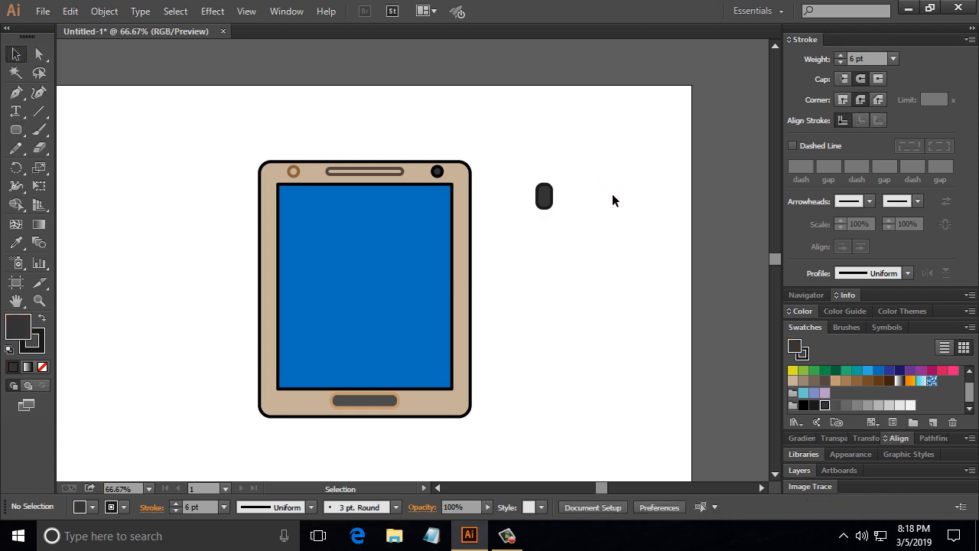
Move the small dark rounded rectangle onto the device's upper right edge and send it to the back as a side button
key(ctrl+equal)
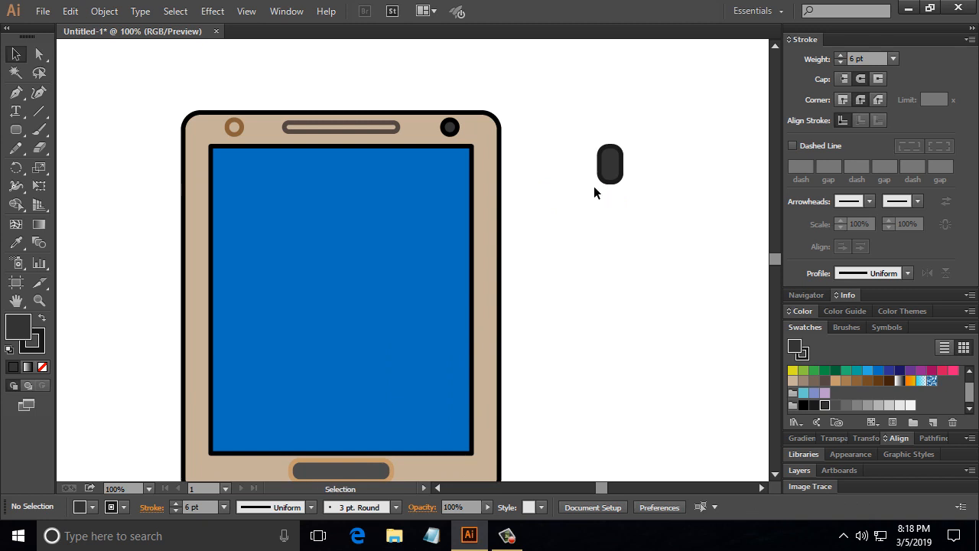
drag(598, 171, 504, 188)
right_click(503, 184)
mouse_move(640, 401)
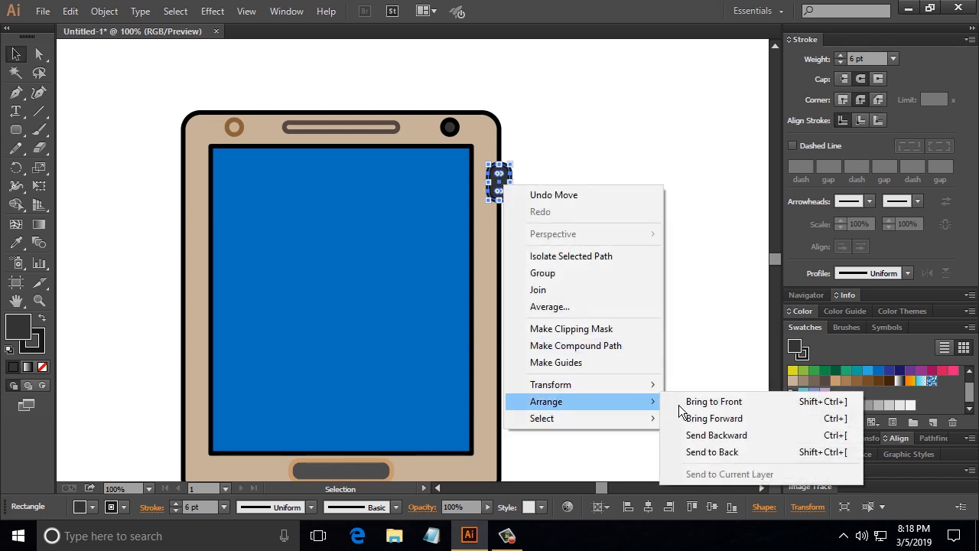
click(729, 452)
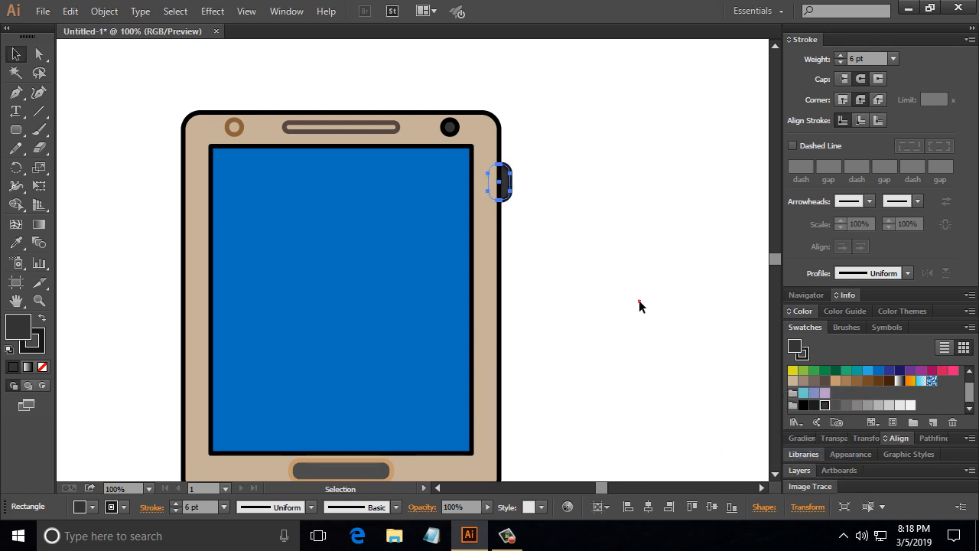
click(639, 304)
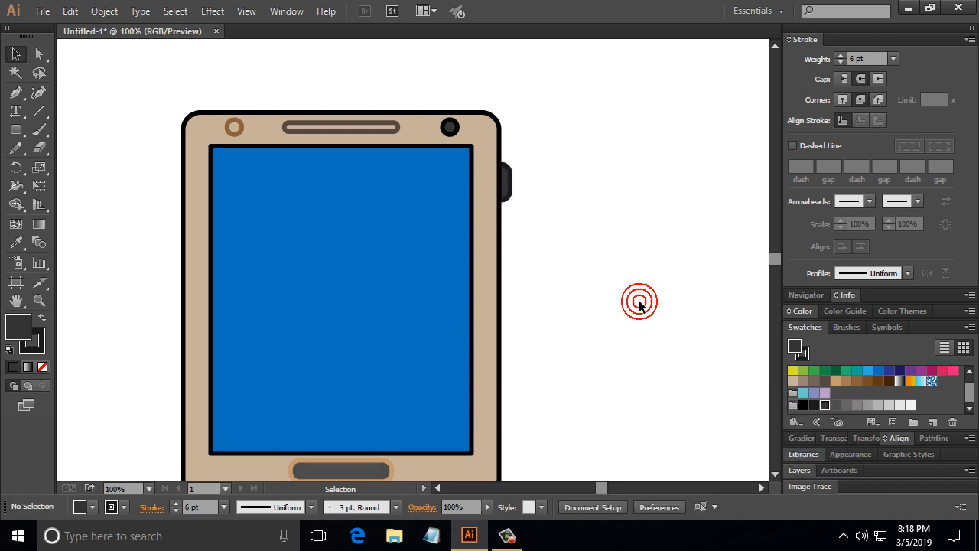
Shift the side button slightly inward so it protrudes less from the device's right edge
click(510, 175)
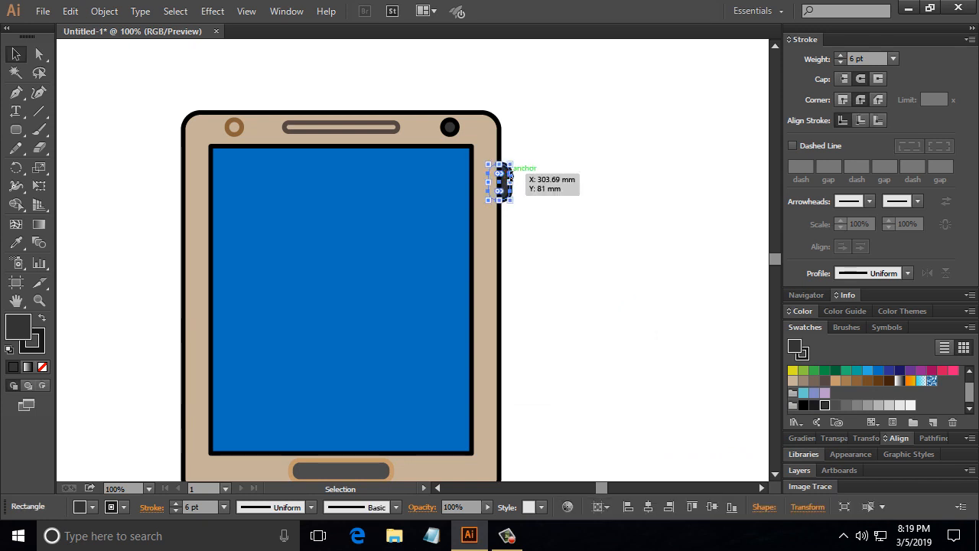
drag(510, 176, 509, 176)
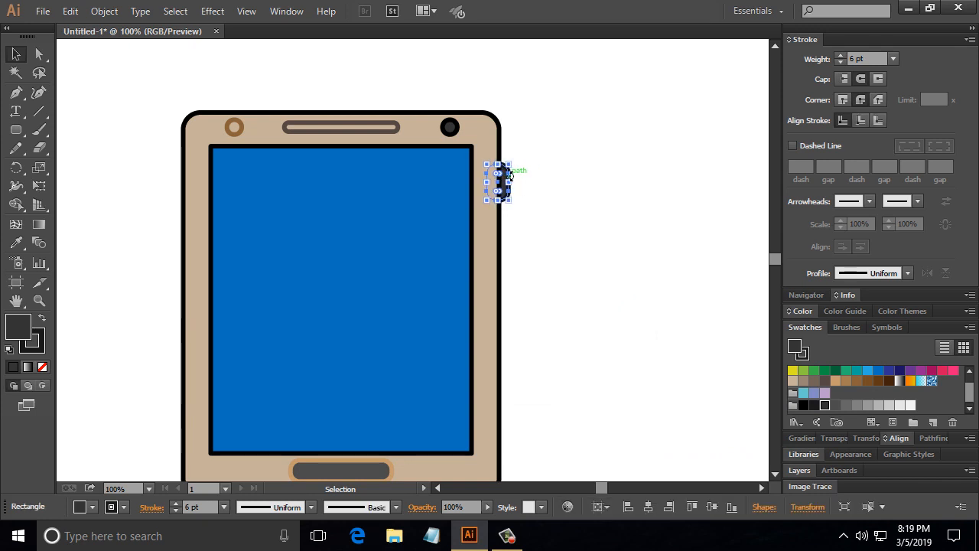
click(586, 193)
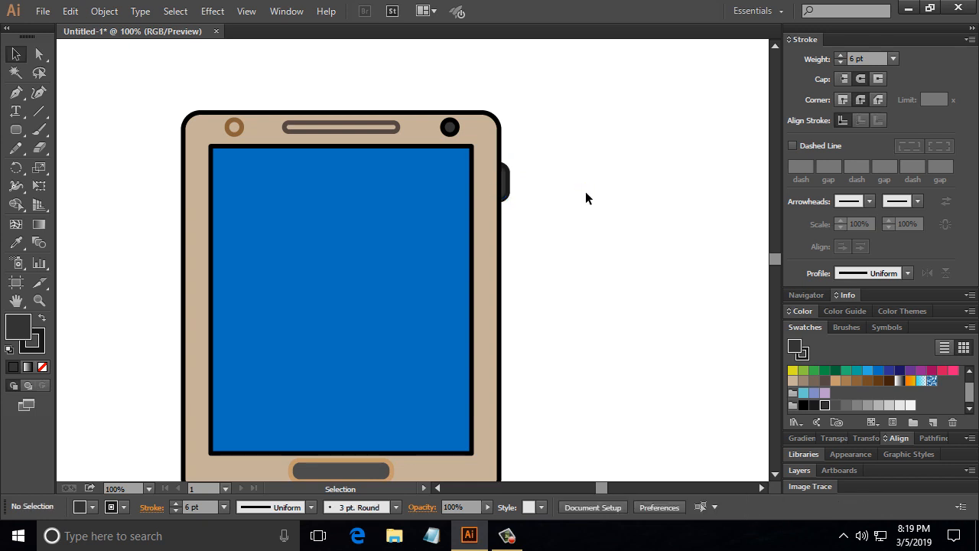
click(509, 179)
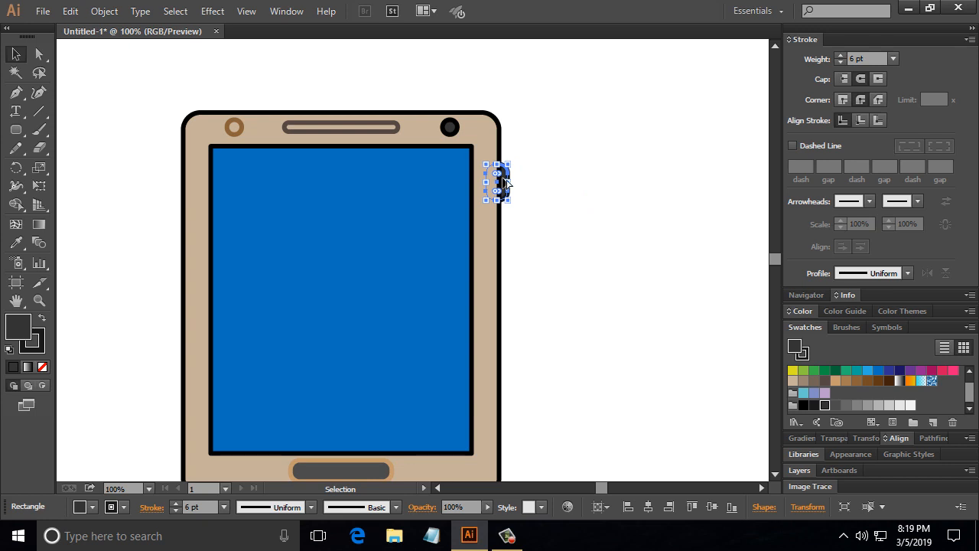
drag(505, 181, 151, 198)
click(553, 174)
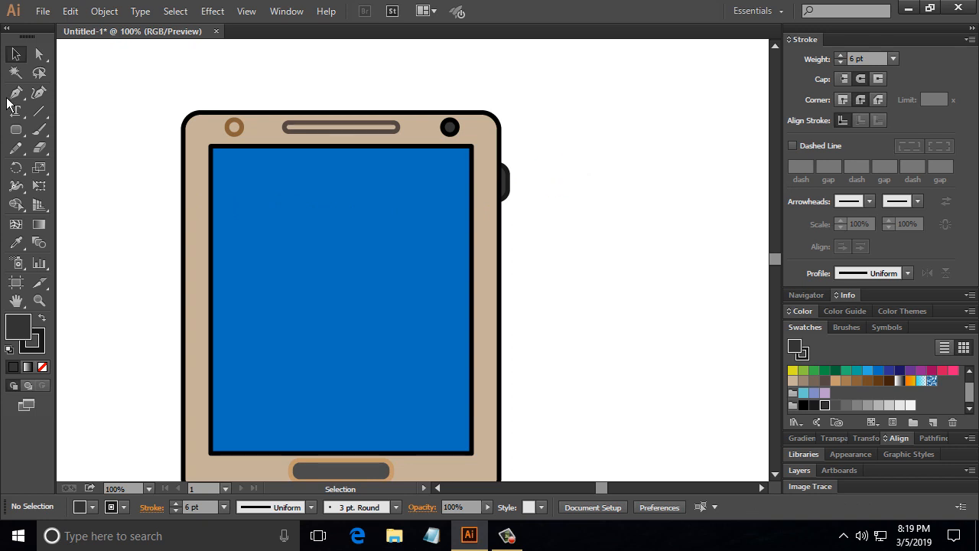
Draw a narrow upright rounded rectangle on the empty canvas to the left of the device
click(11, 131)
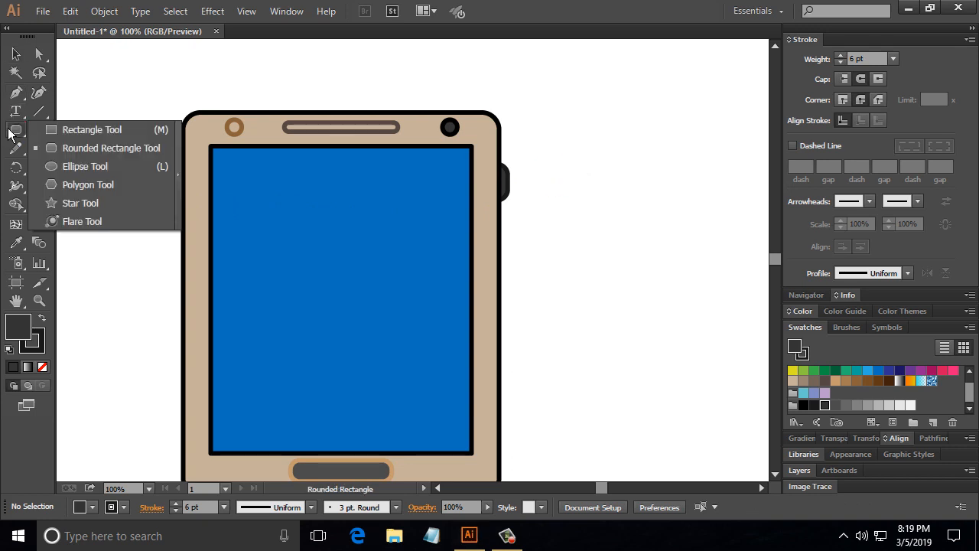
click(81, 148)
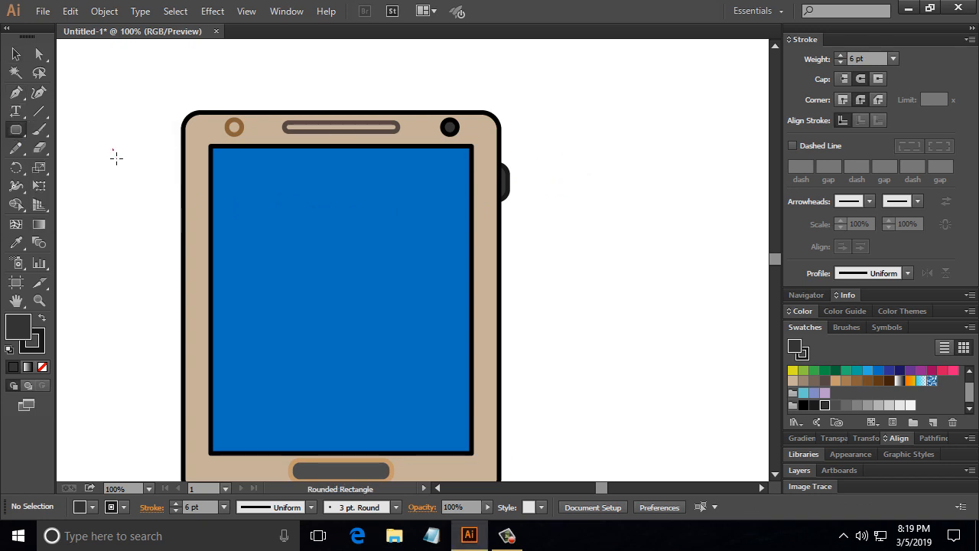
drag(113, 151, 124, 183)
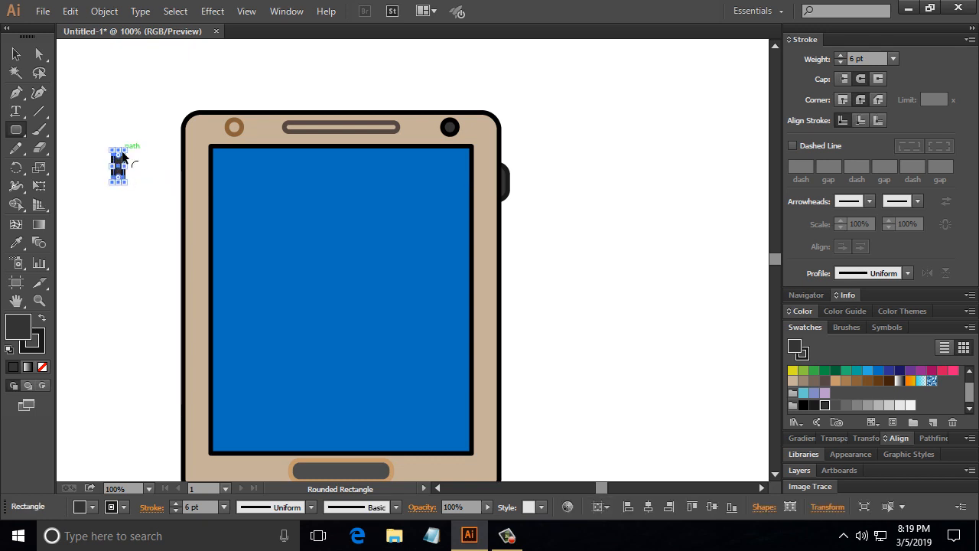
Duplicate the narrow rounded rectangle directly below the original so the two meet end to end
key(ctrl+=)
drag(181, 257, 448, 246)
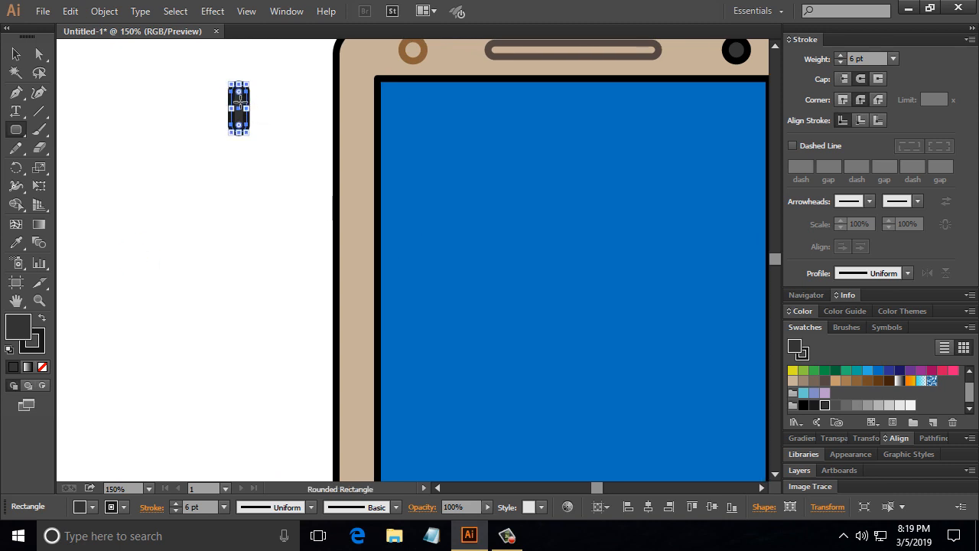
key(v)
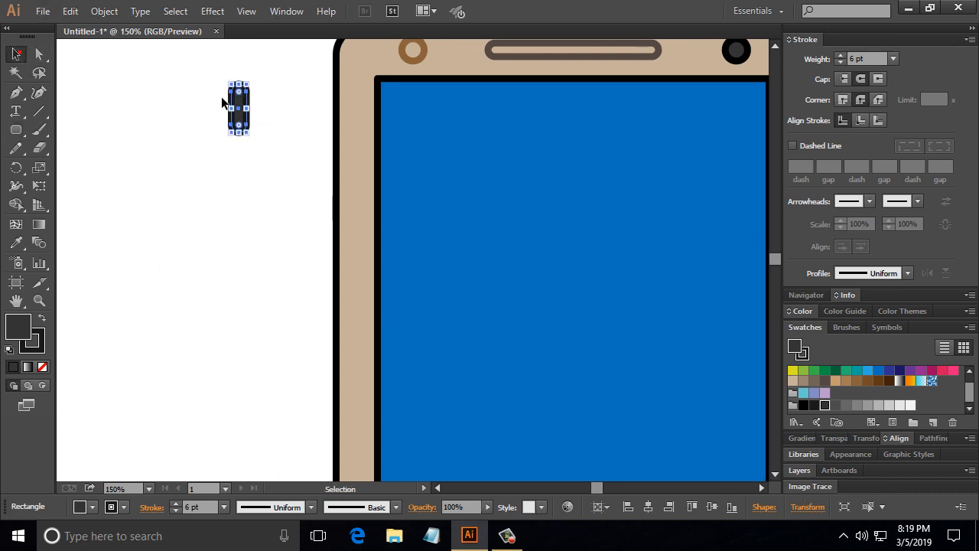
drag(241, 106, 240, 151)
click(263, 225)
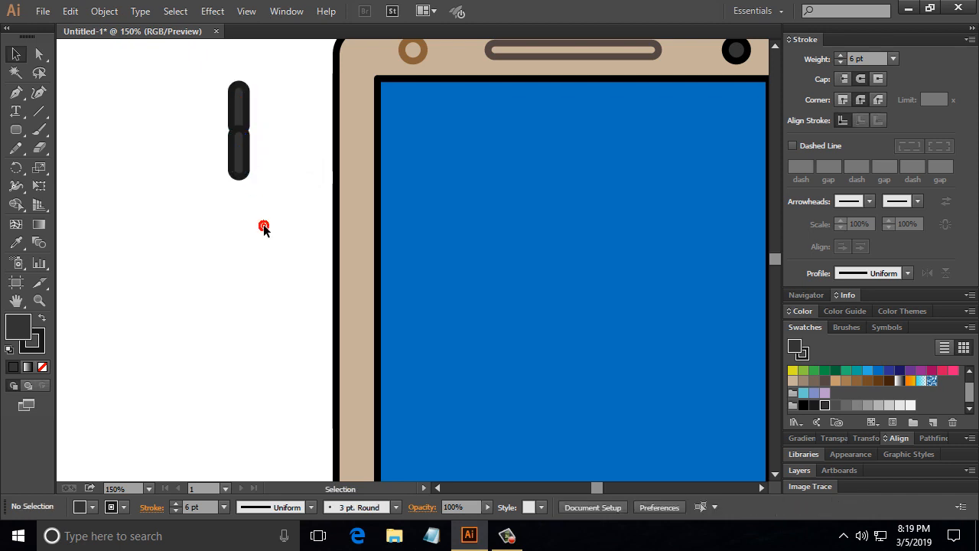
Group the two narrow rounded rectangles on the canvas beside the device
drag(273, 73, 227, 176)
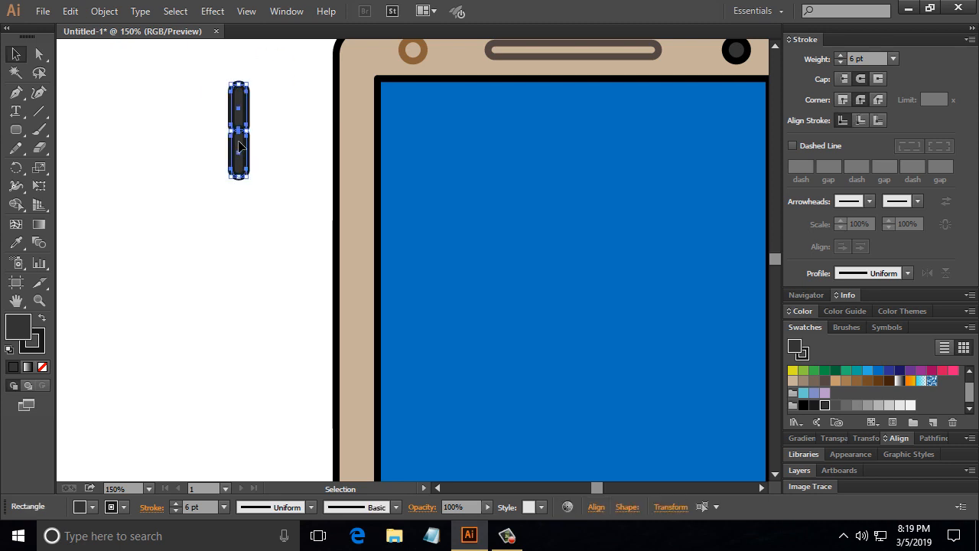
right_click(240, 142)
click(284, 213)
Send the grouped side buttons to the back and move them onto the device's upper left edge so they protrude slightly
right_click(242, 124)
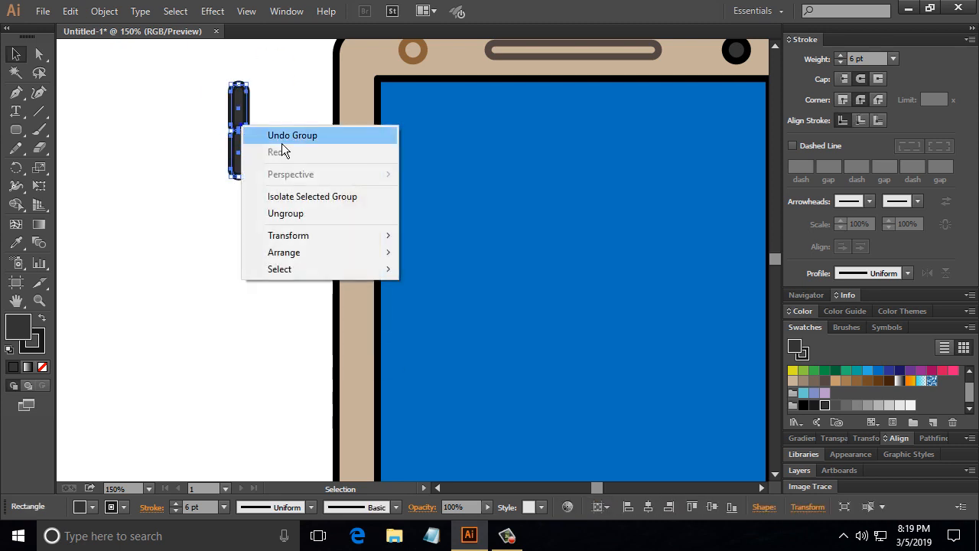
mouse_move(360, 257)
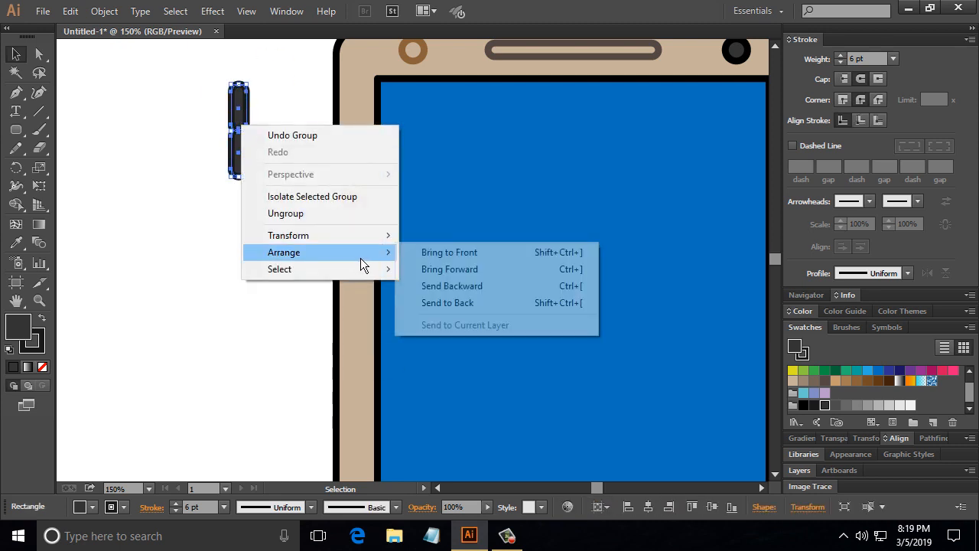
click(468, 305)
drag(246, 125, 343, 193)
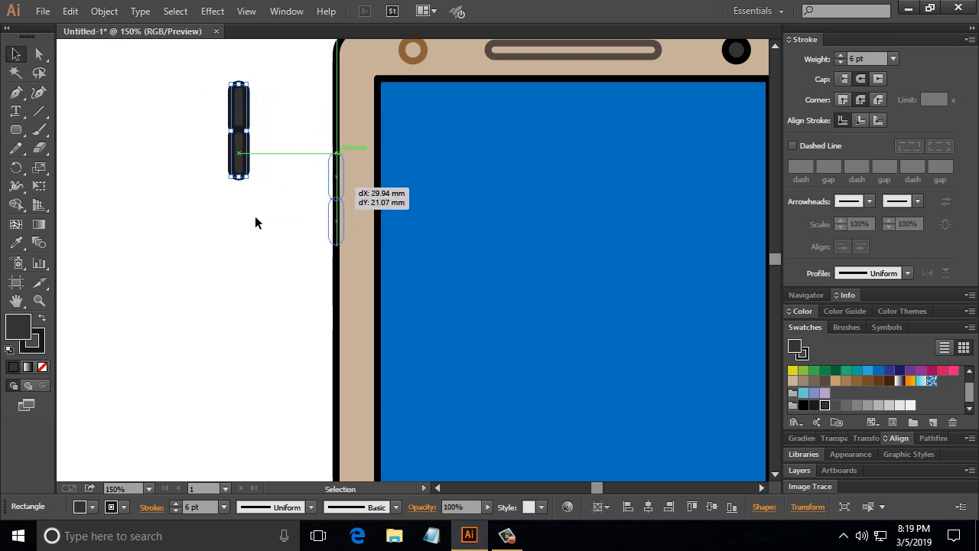
click(254, 217)
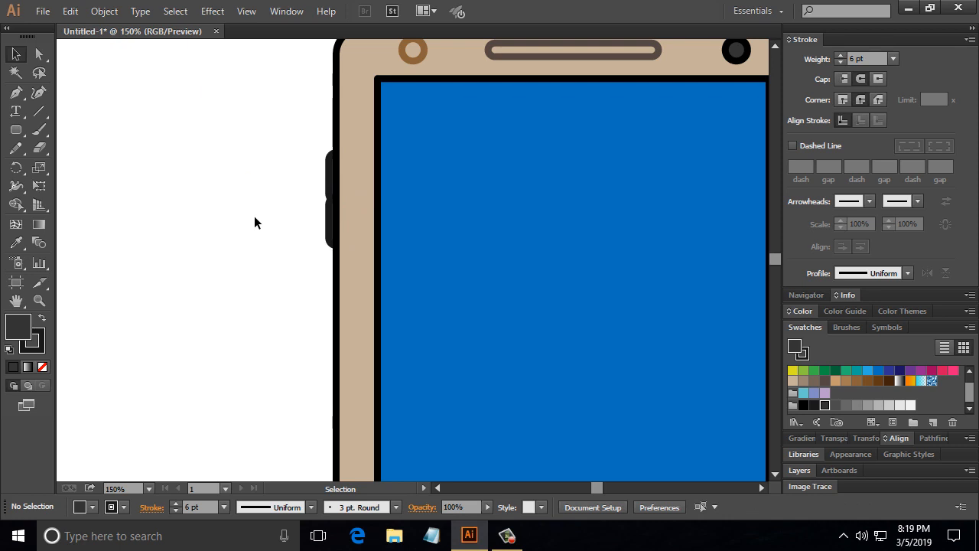
Draw a closed triangle with the Pen tool through the blue screen's upper right, lower left and lower right corners
key(ctrl+minus)
key(ctrl+minus)
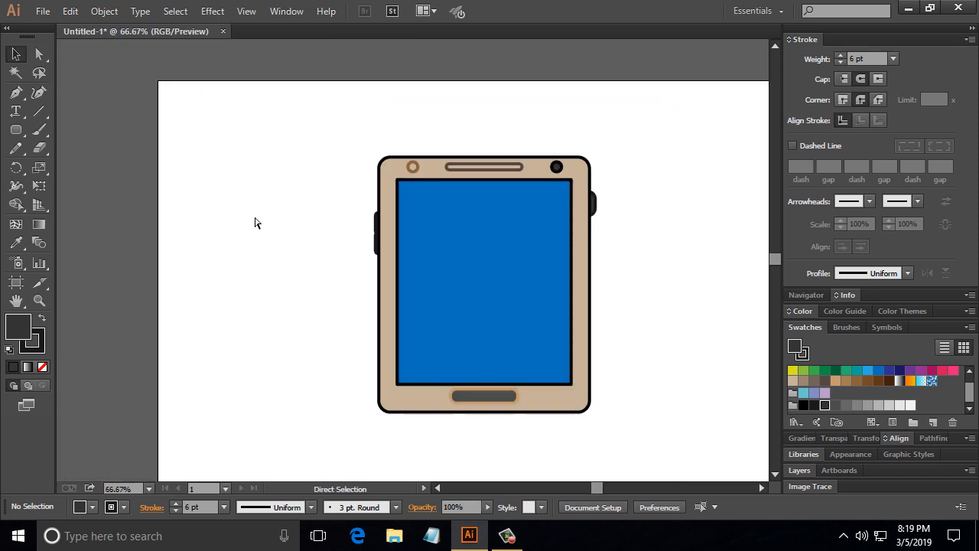
key(ctrl+minus)
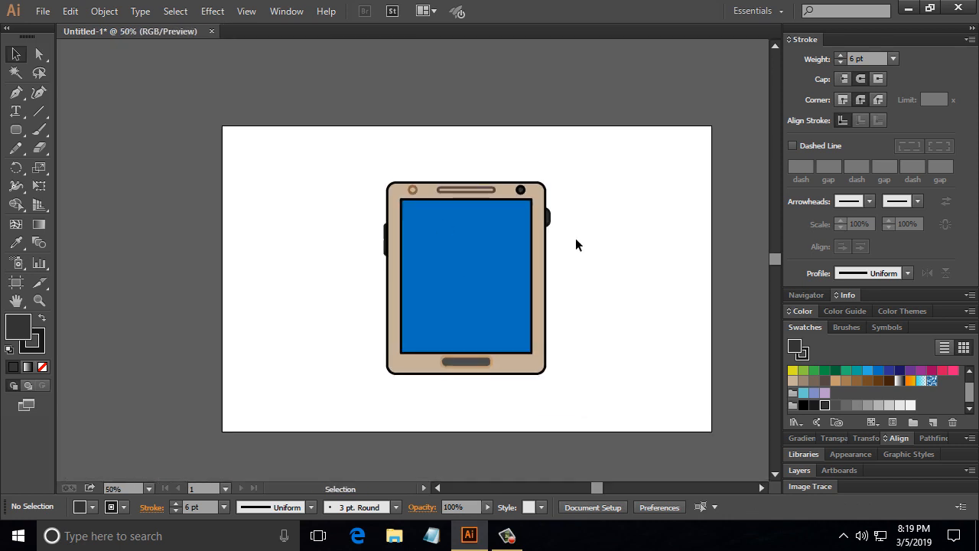
scroll(693, 223, down, 1)
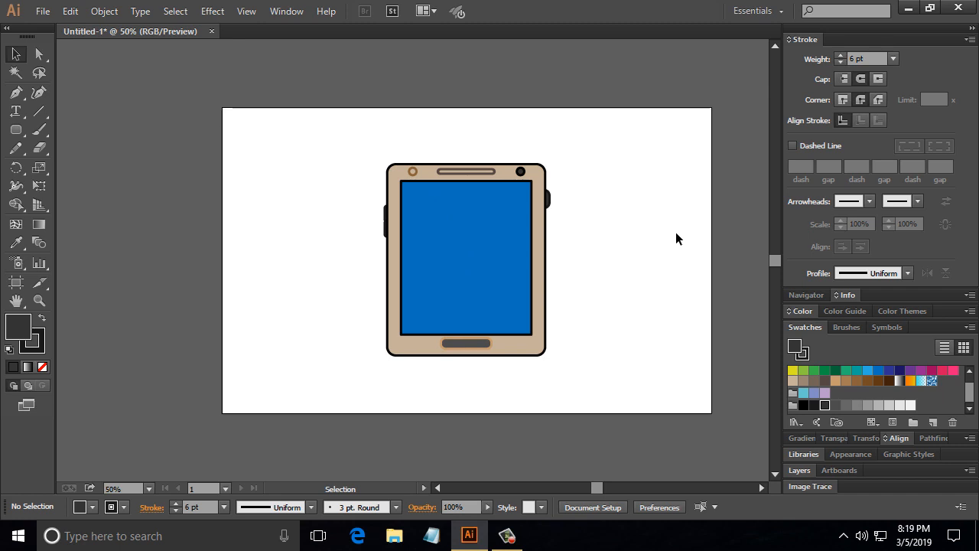
click(13, 95)
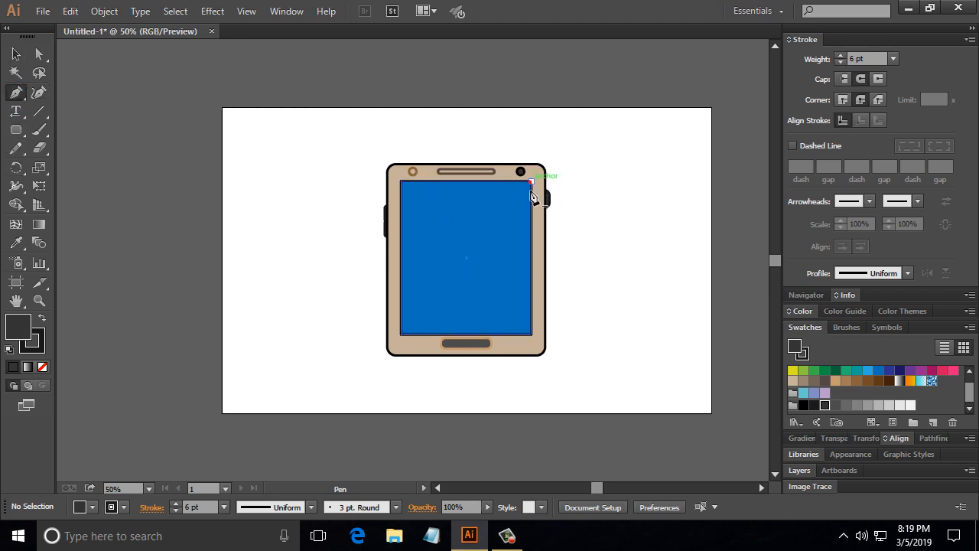
click(531, 181)
click(401, 334)
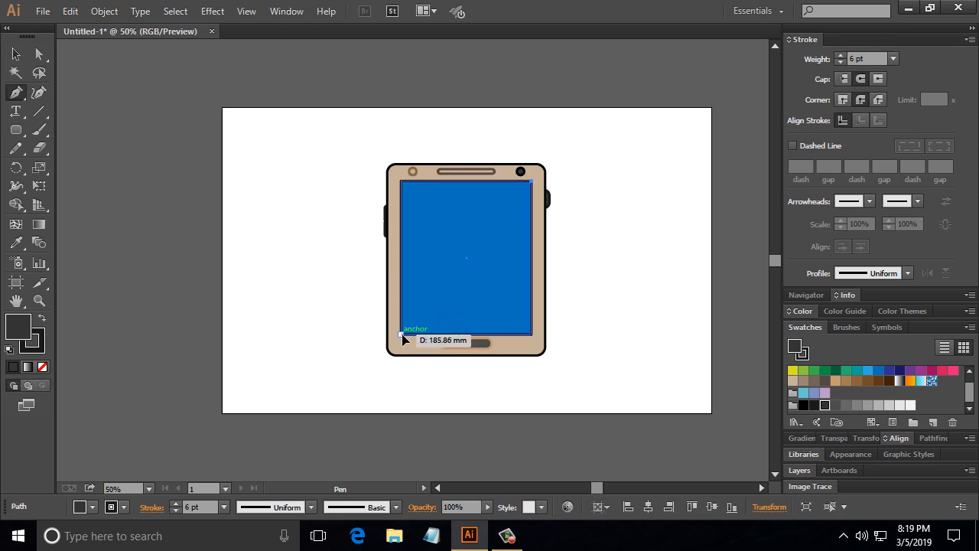
click(533, 335)
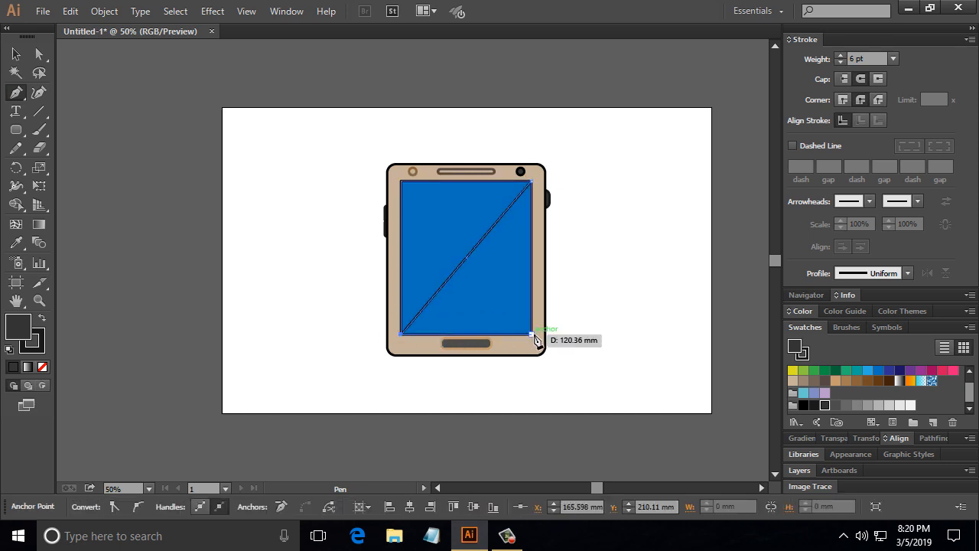
click(531, 182)
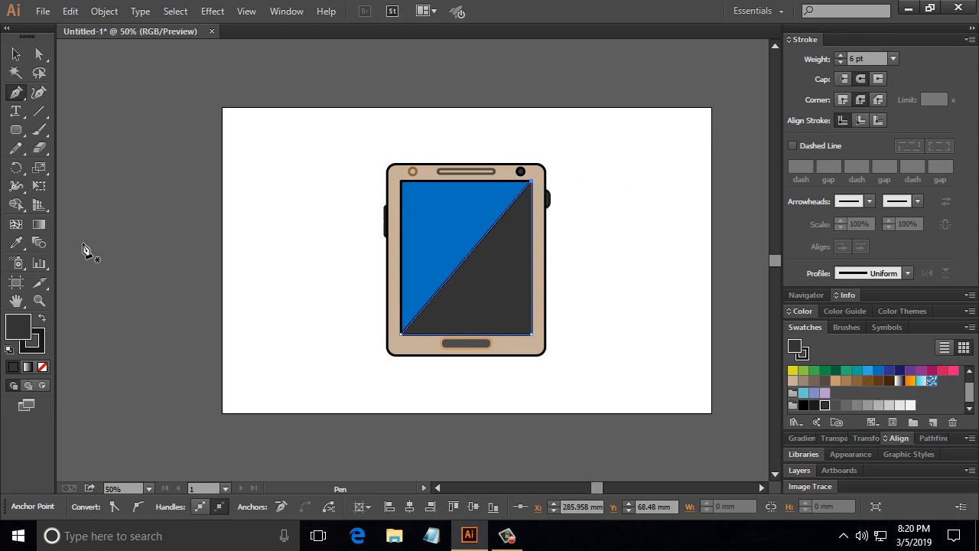
Sample the blue screen's colour onto the triangle with the Eyedropper and remove the triangle's stroke
click(15, 243)
click(428, 229)
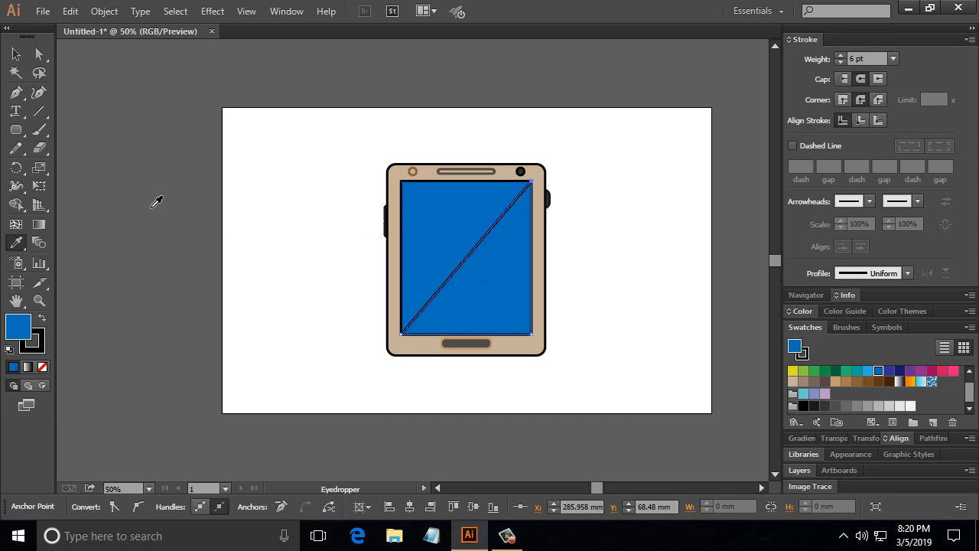
click(34, 348)
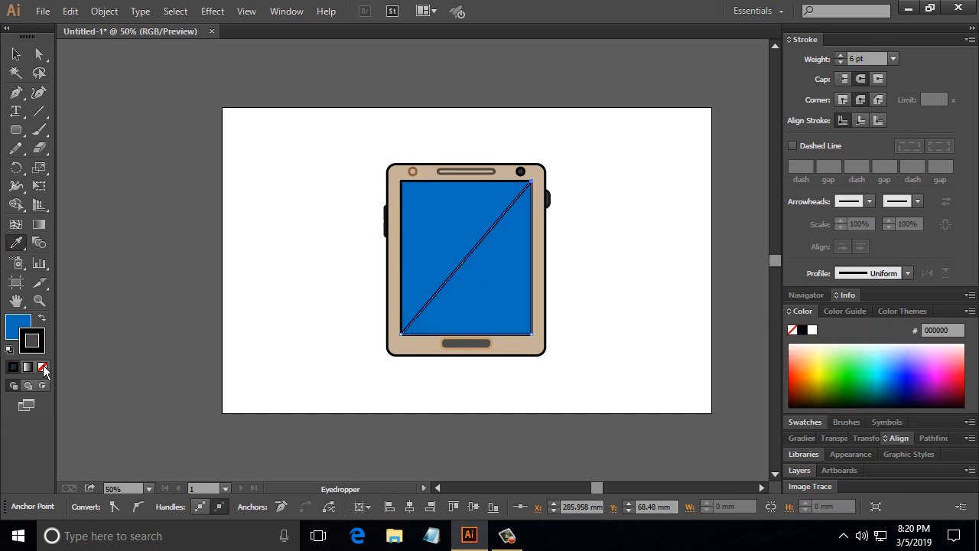
click(43, 367)
Set the triangle's fill to the darker blue 035C8E and deselect it
click(20, 328)
double_click(21, 328)
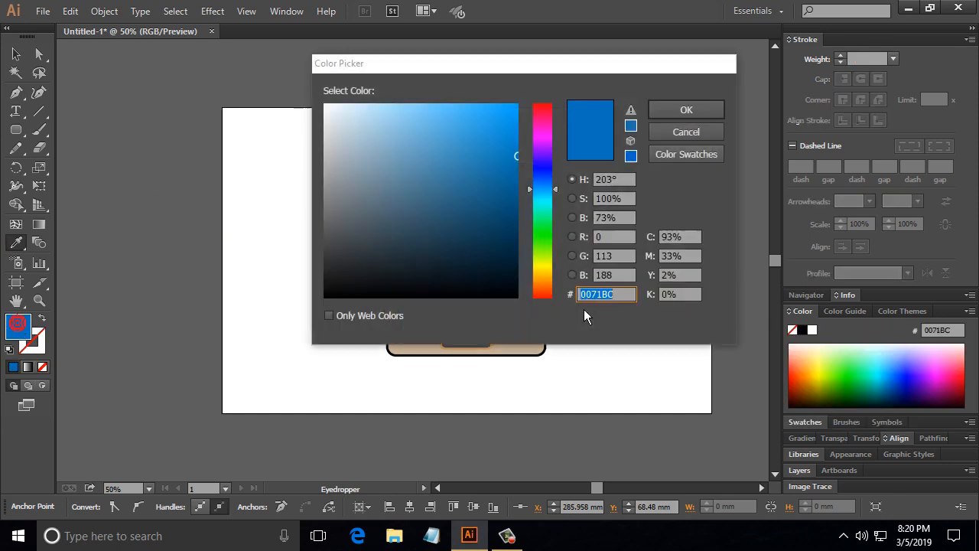
click(514, 190)
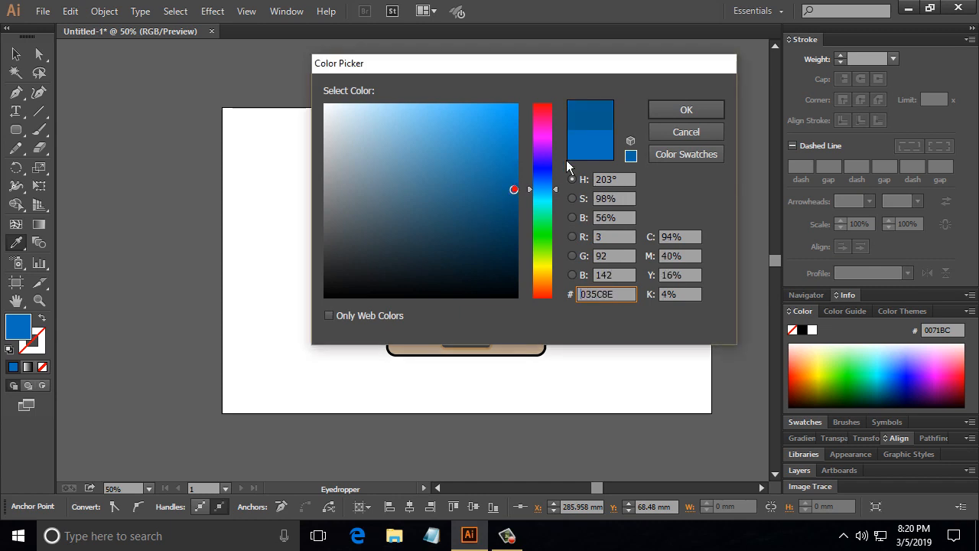
click(683, 109)
click(22, 55)
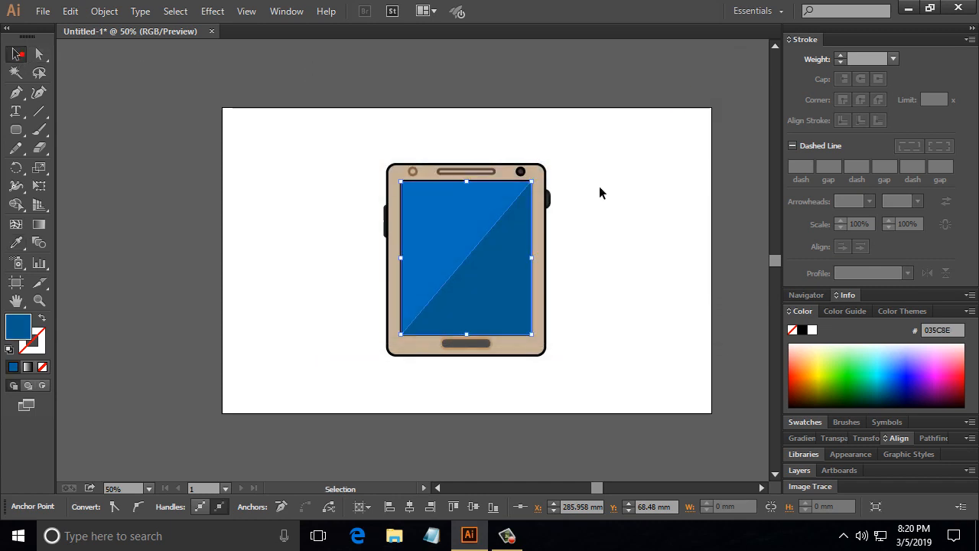
click(601, 186)
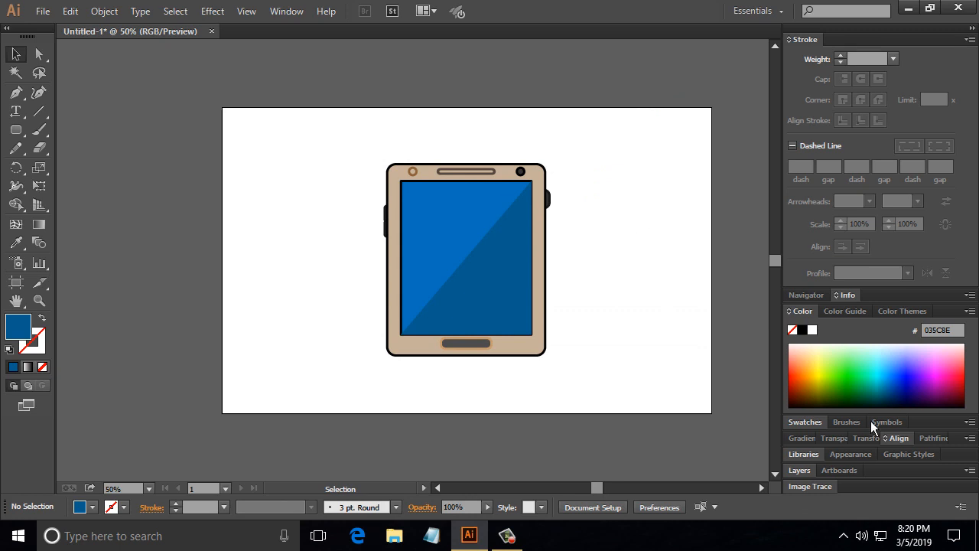
Draw a rectangle covering the whole artboard and fill it with a medium grey swatch
drag(15, 130, 53, 140)
key(m)
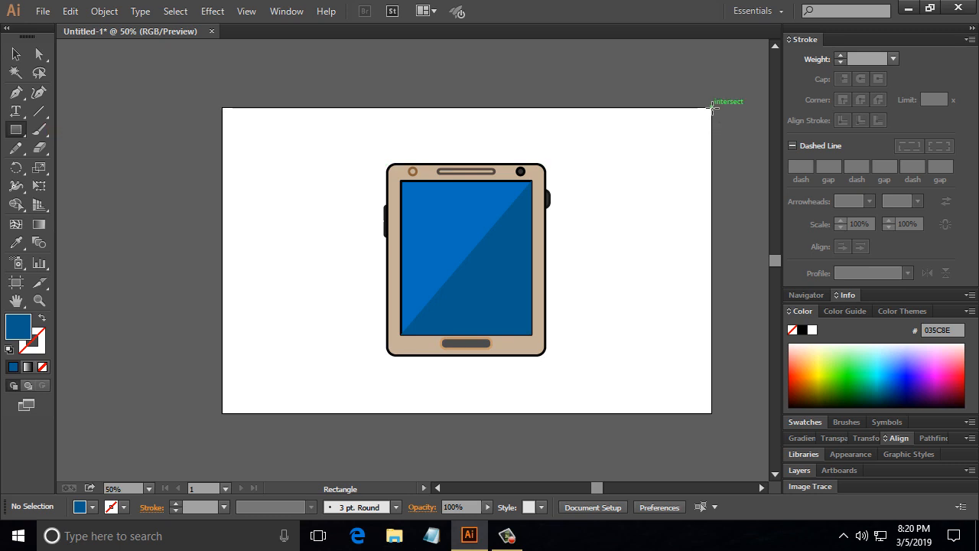
drag(711, 108, 224, 412)
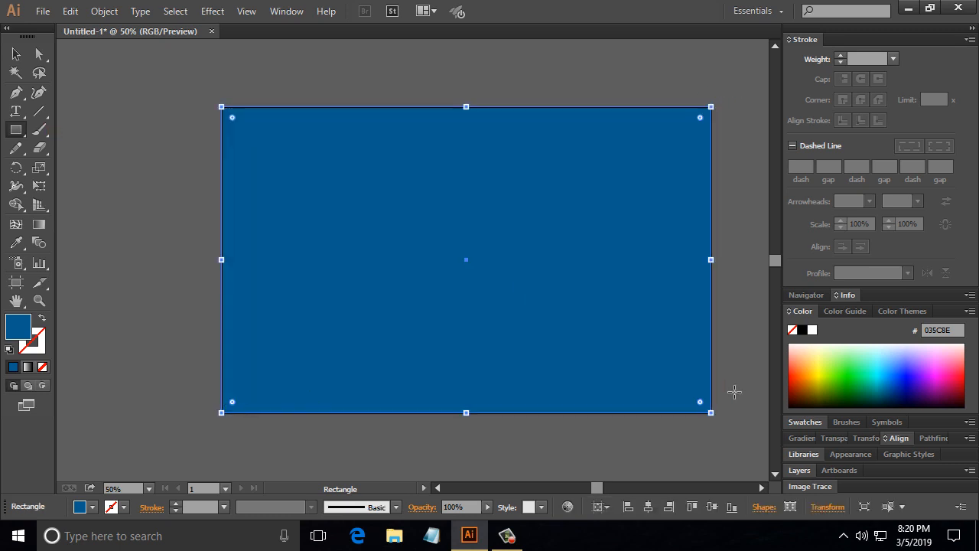
click(808, 423)
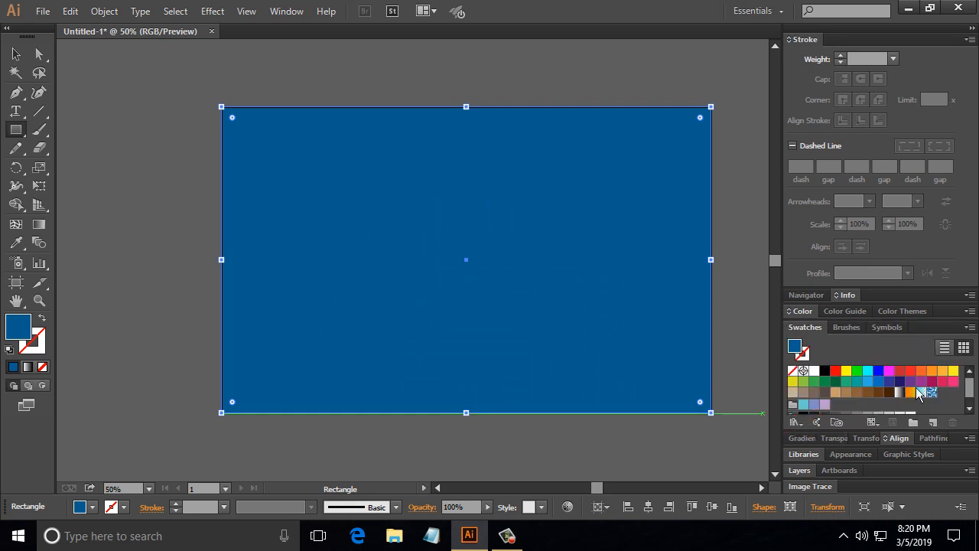
scroll(883, 401, down, 1)
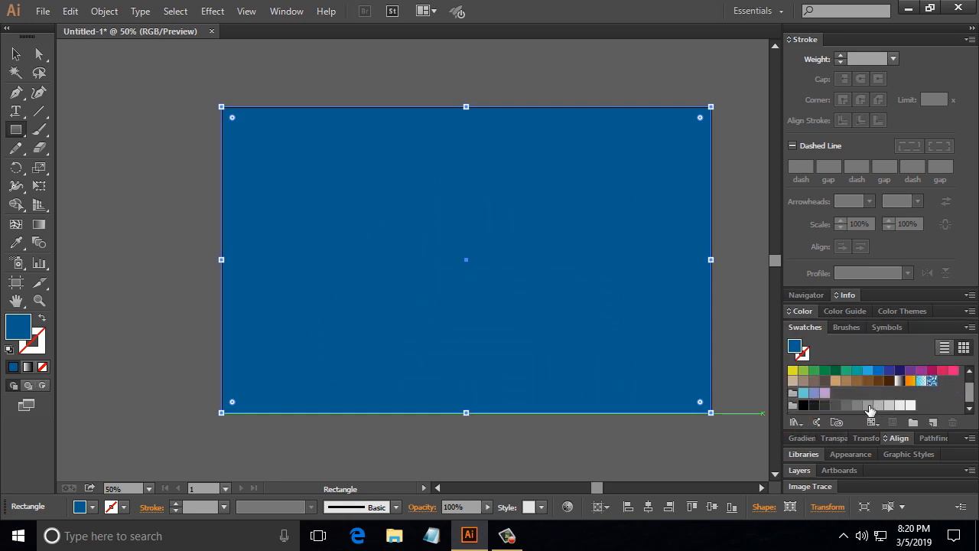
click(868, 406)
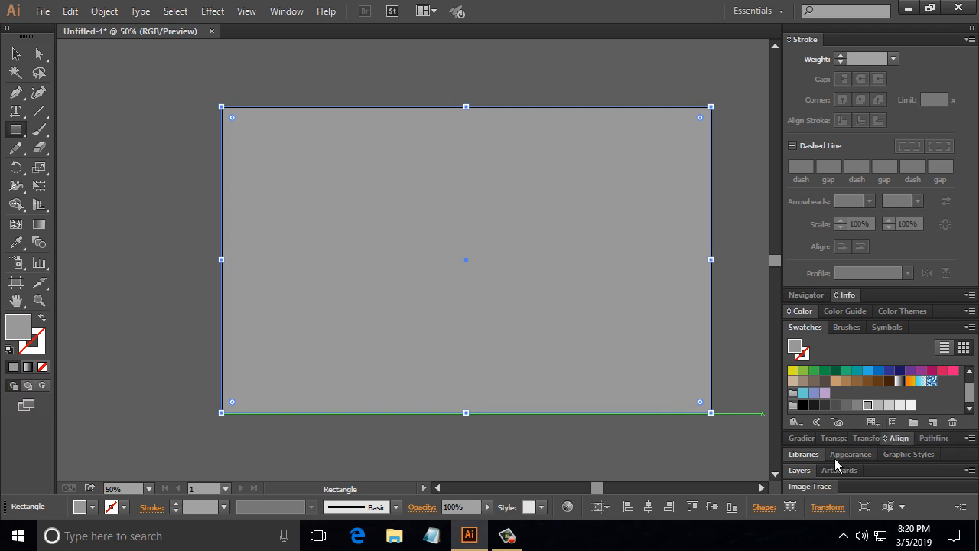
Send the grey background rectangle behind the device and lock it within Layer 1
click(803, 470)
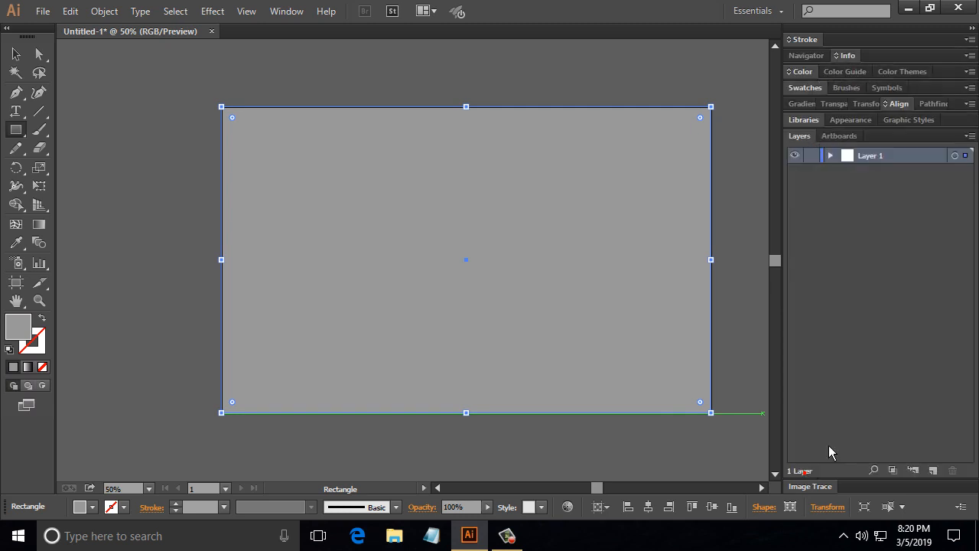
click(831, 156)
right_click(631, 164)
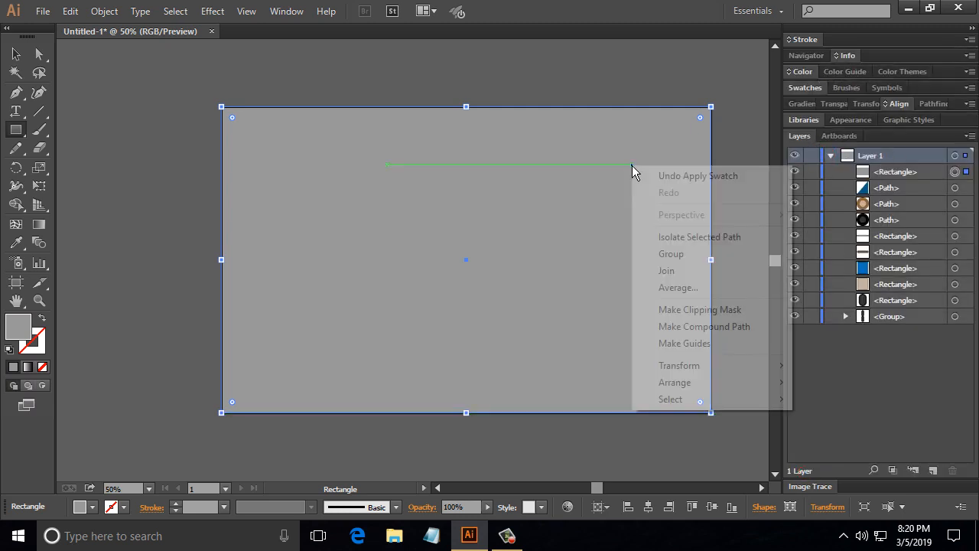
mouse_move(748, 381)
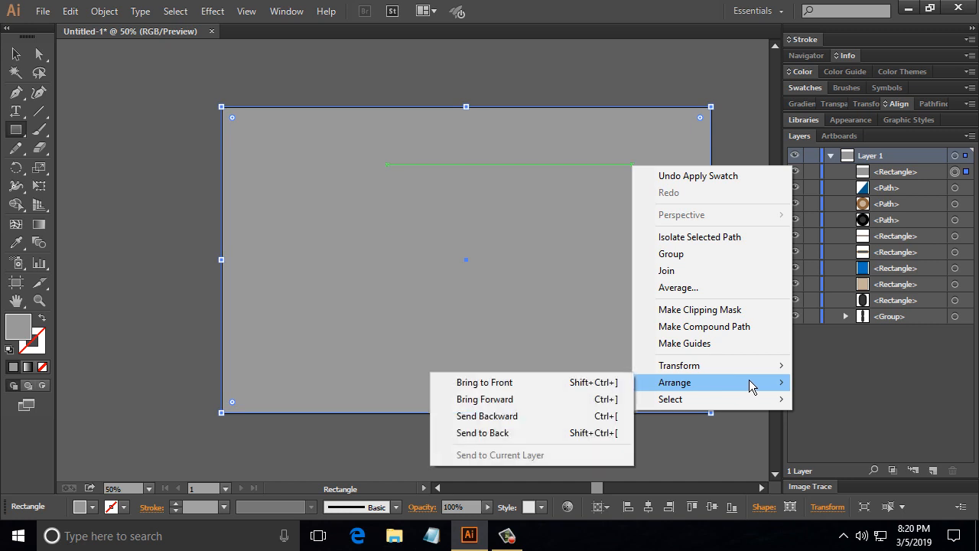
click(543, 432)
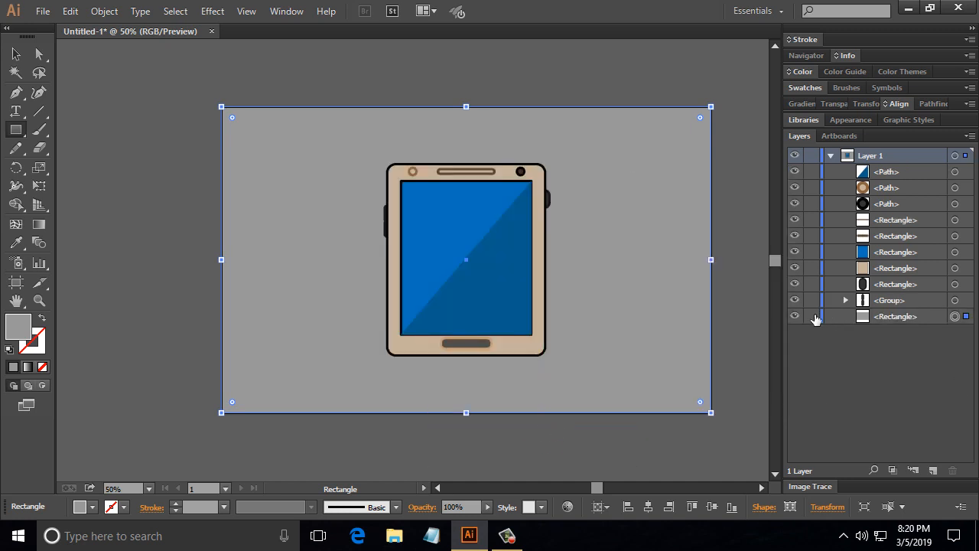
click(812, 316)
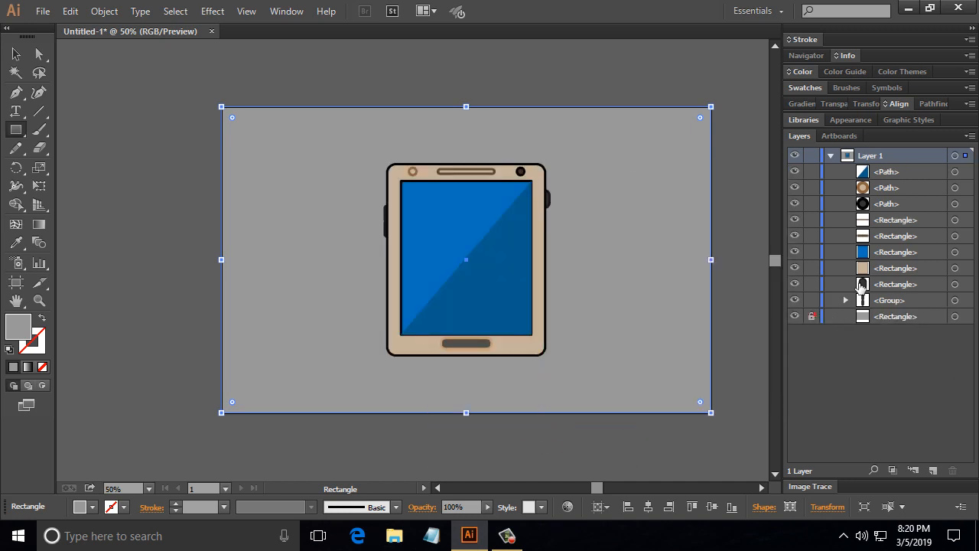
click(831, 156)
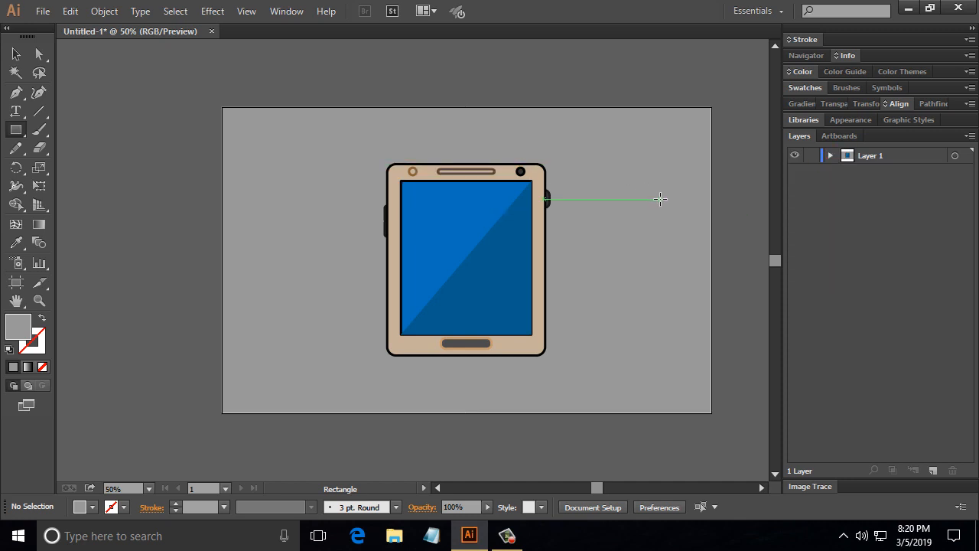
Select all the unlocked device parts, convert their strokes to shapes with Outline Stroke, and deselect them
key(ctrl+a)
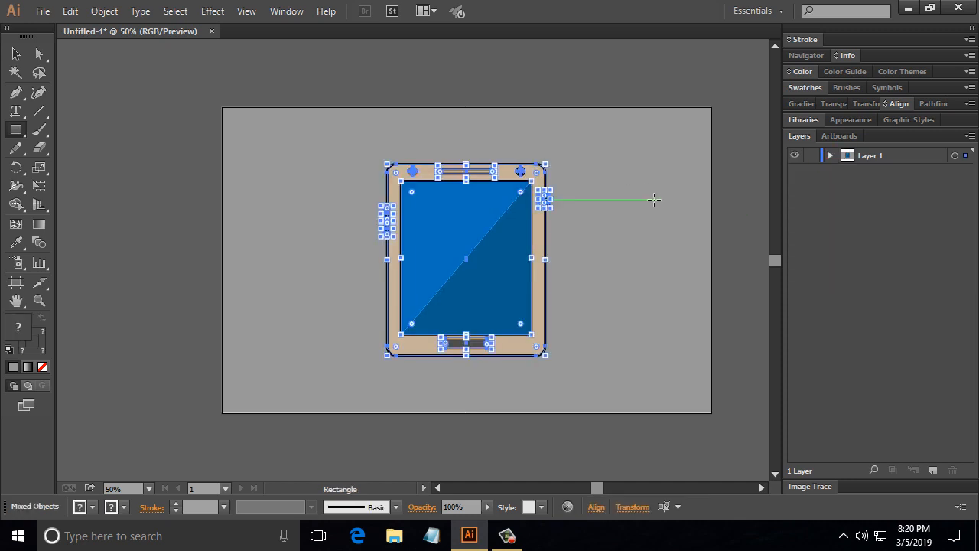
click(70, 10)
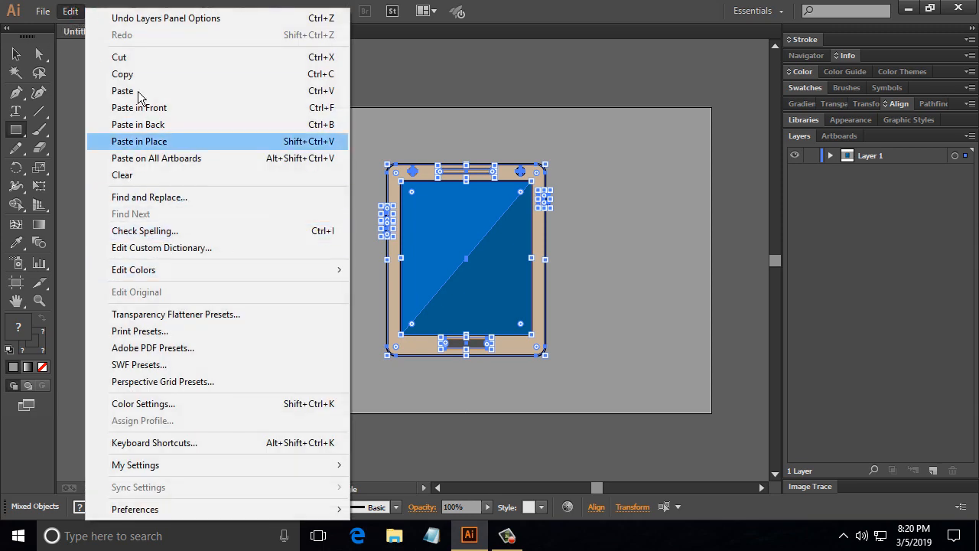
click(73, 12)
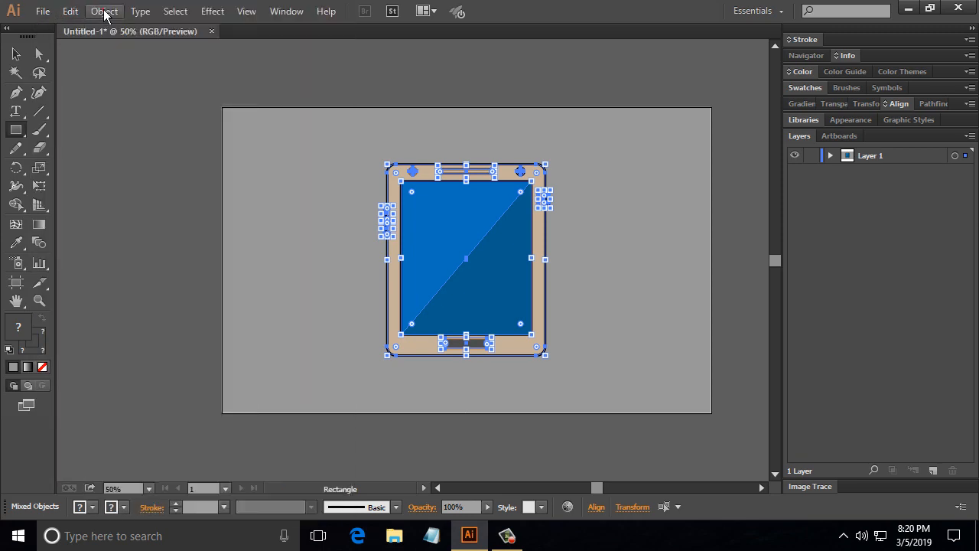
click(104, 10)
mouse_move(296, 305)
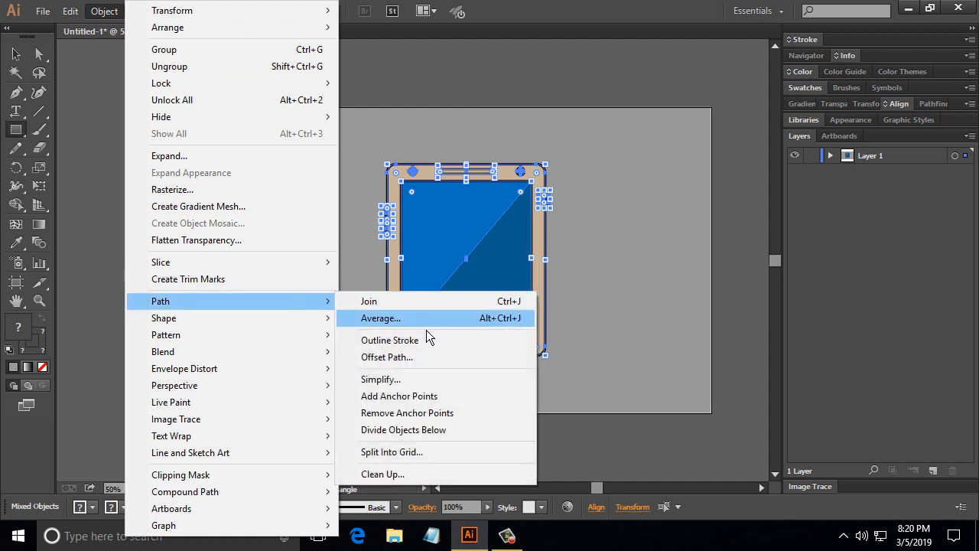
click(430, 339)
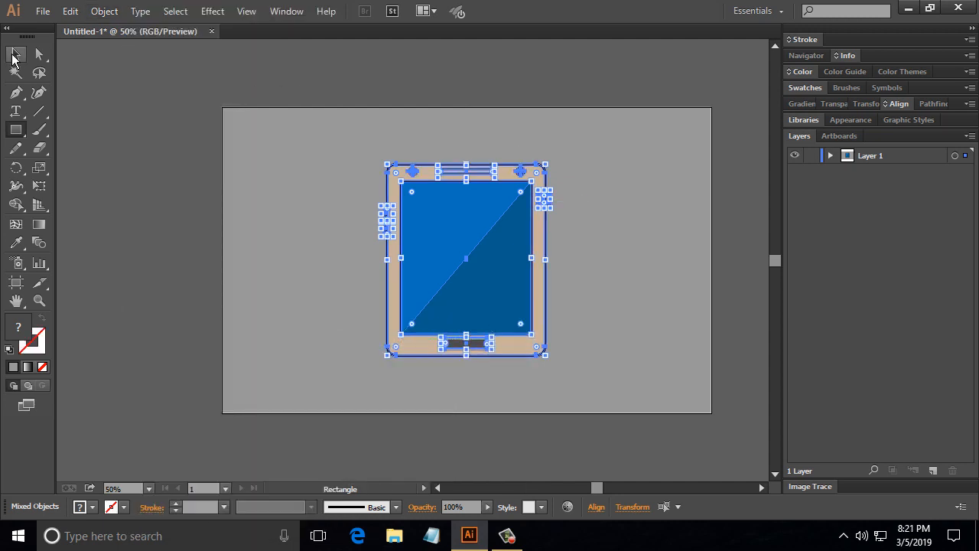
click(15, 55)
click(737, 254)
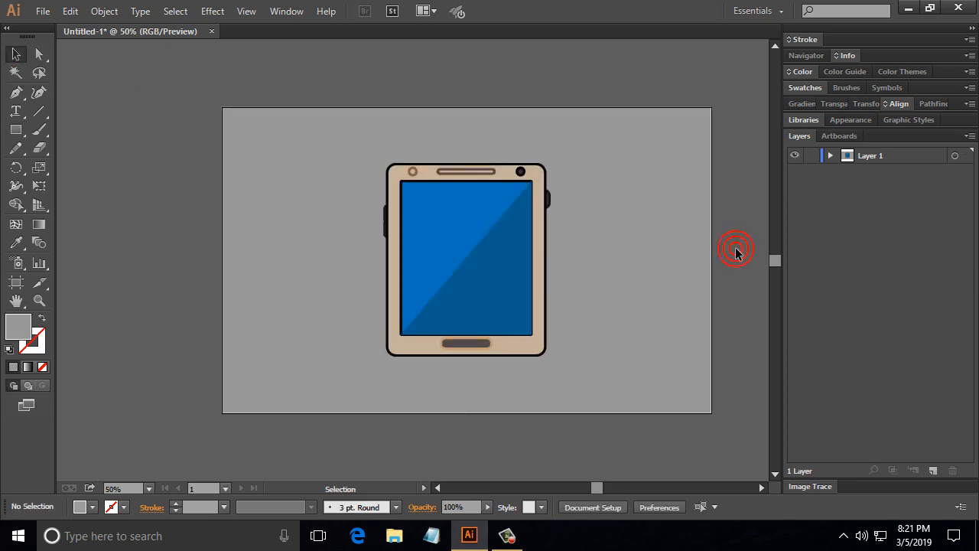